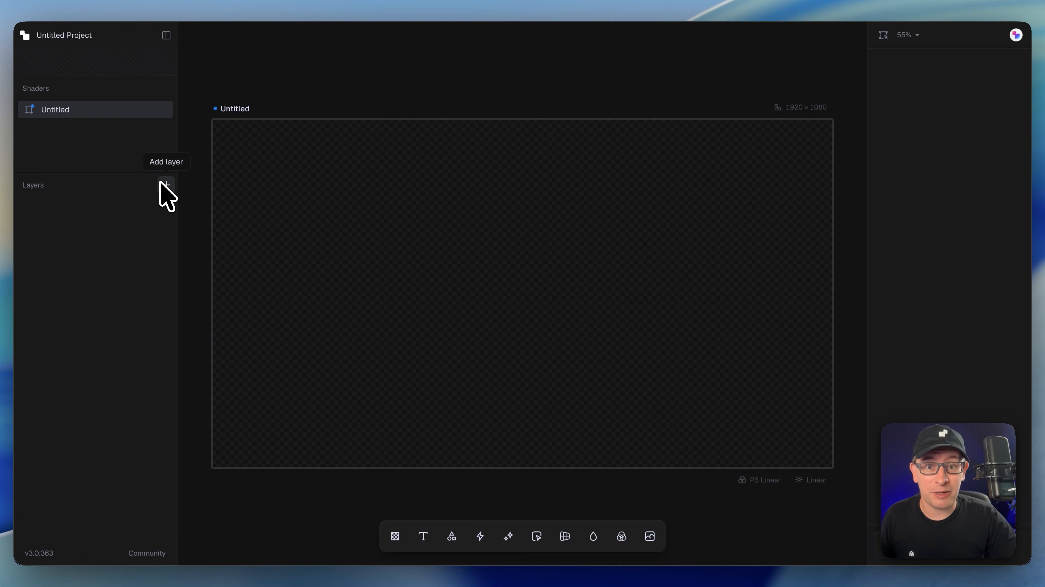
Step: Rename the project to Intro Project
double_click(72, 37)
text(Intro )
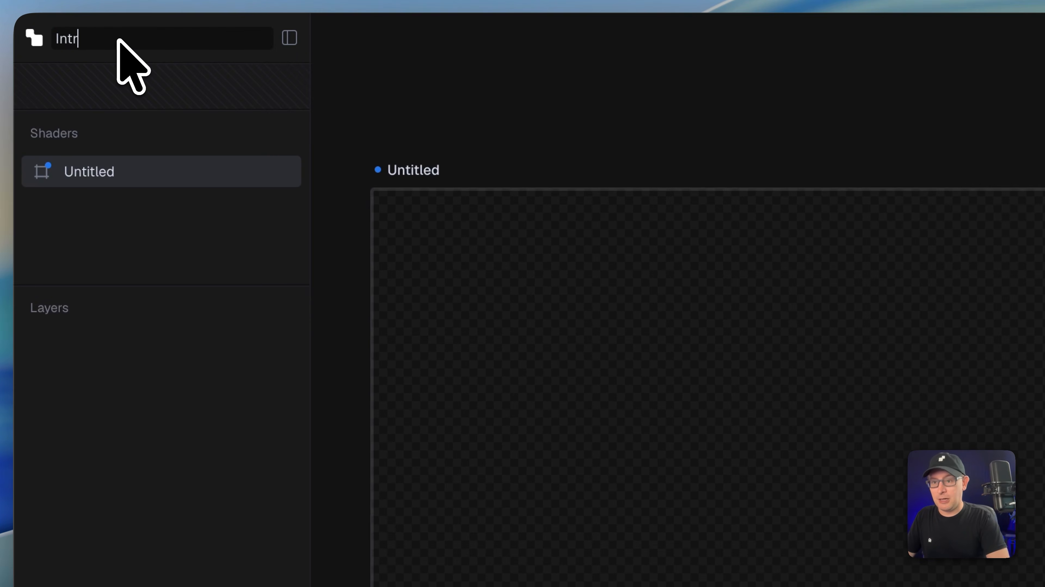
text(Project)
key(Return)
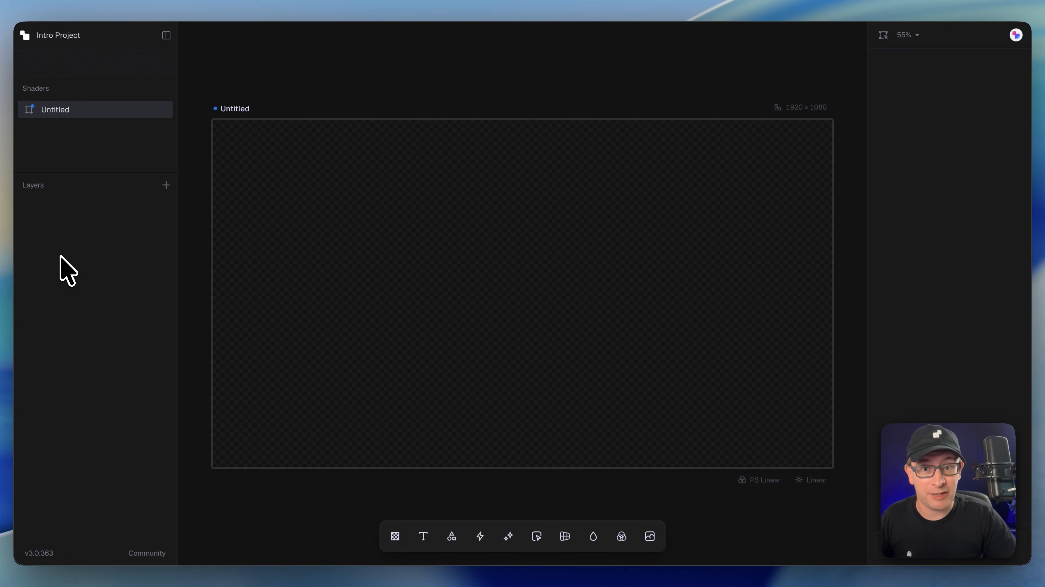
Step: Rename the untitled shader to Shader 1
double_click(60, 110)
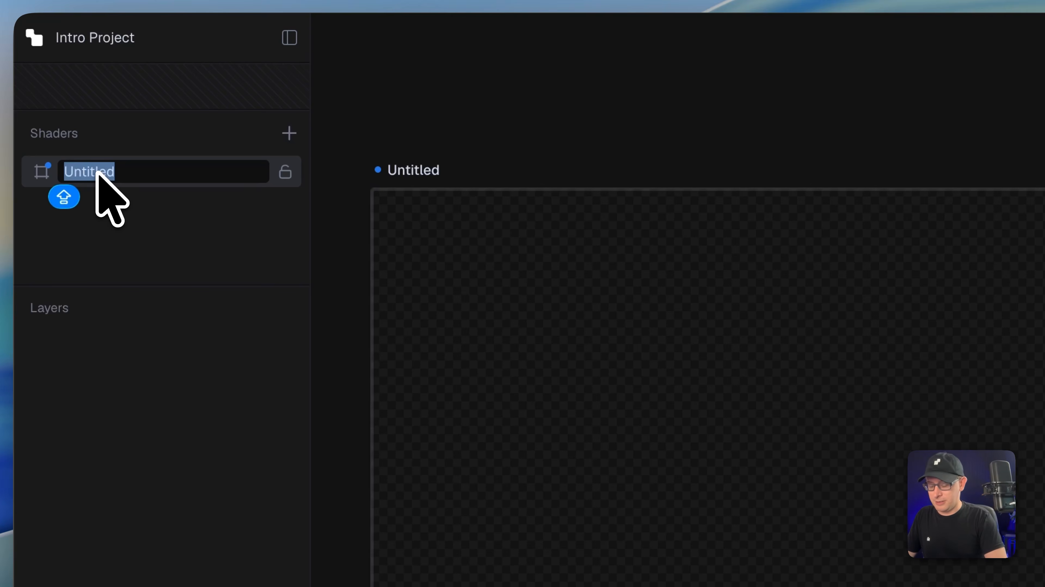
text(Shader 1)
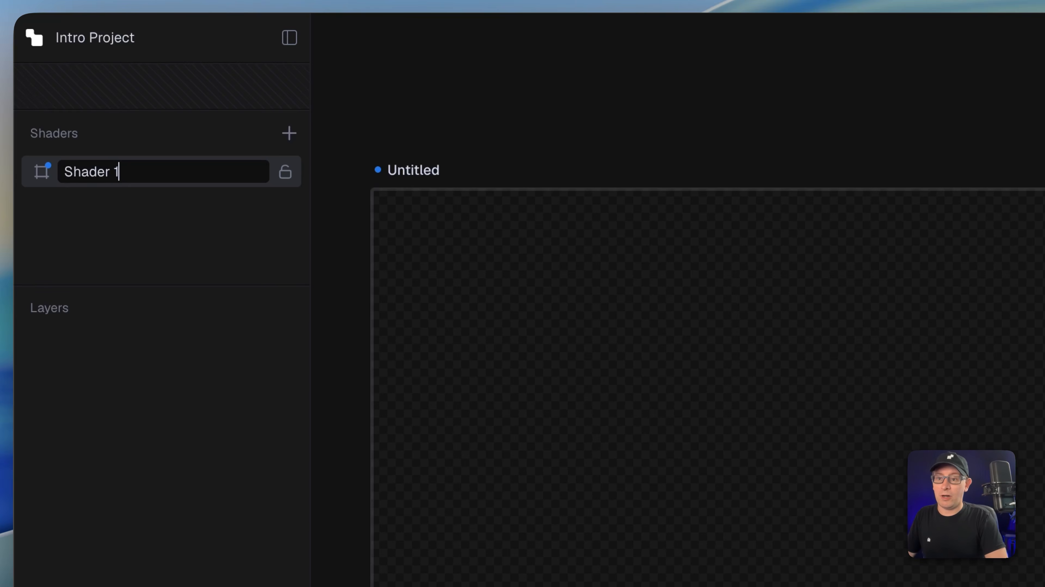
key(Return)
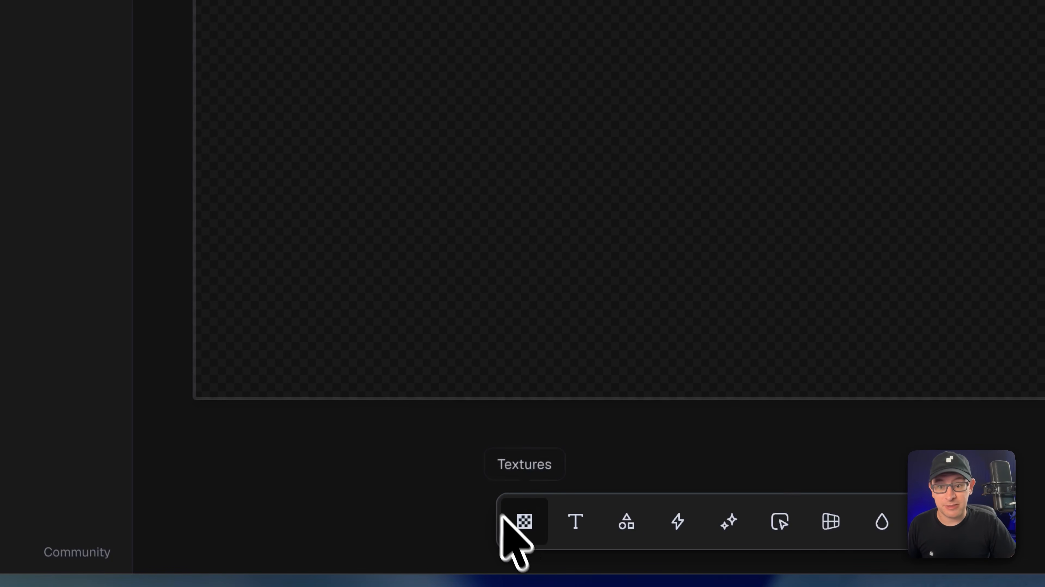
Step: Browse the Textures and Shapes categories of the component library
click(512, 532)
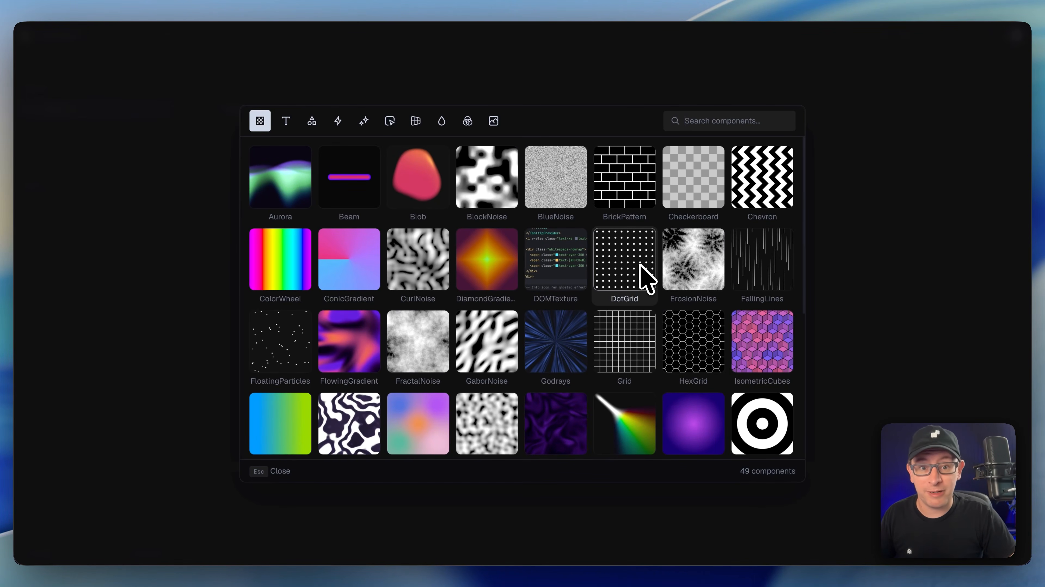
scroll(699, 427, down, 6)
scroll(674, 399, up, 3)
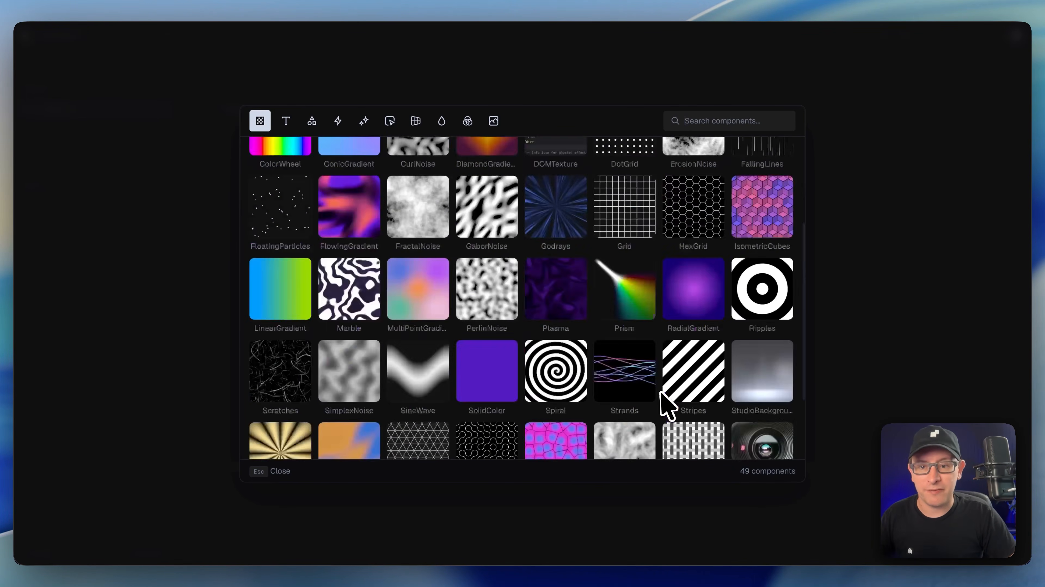
scroll(665, 405, up, 3)
click(196, 473)
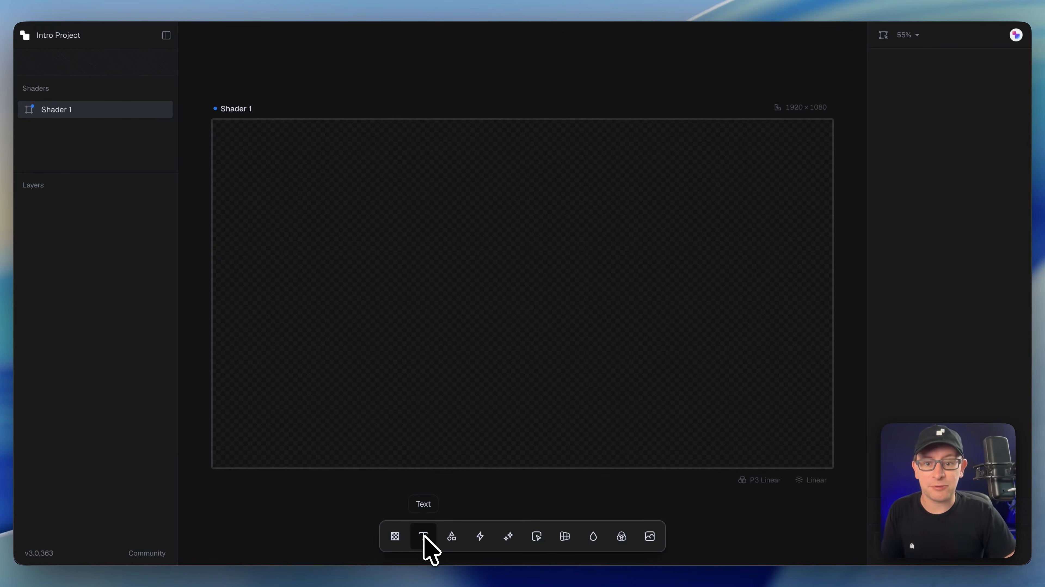
click(452, 536)
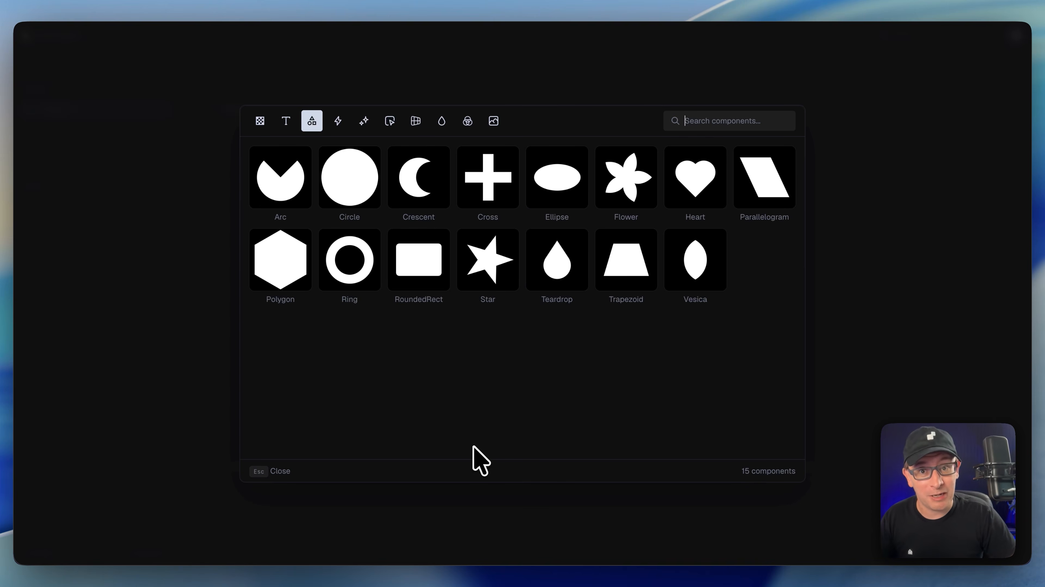
click(109, 453)
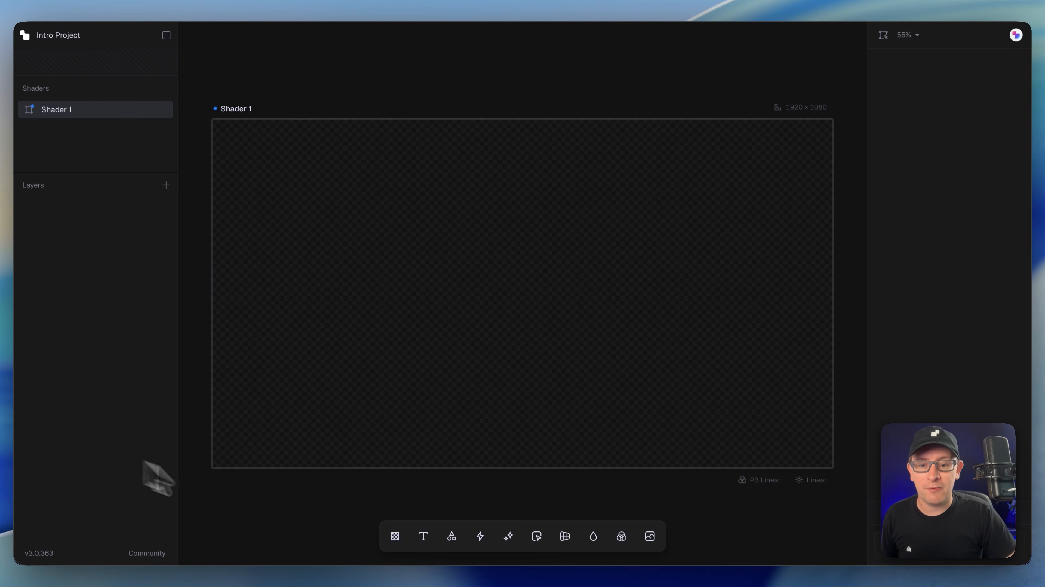
Step: Browse the remaining component categories, from materials and stylize effects through distortions, blurs and colour adjustments
click(480, 538)
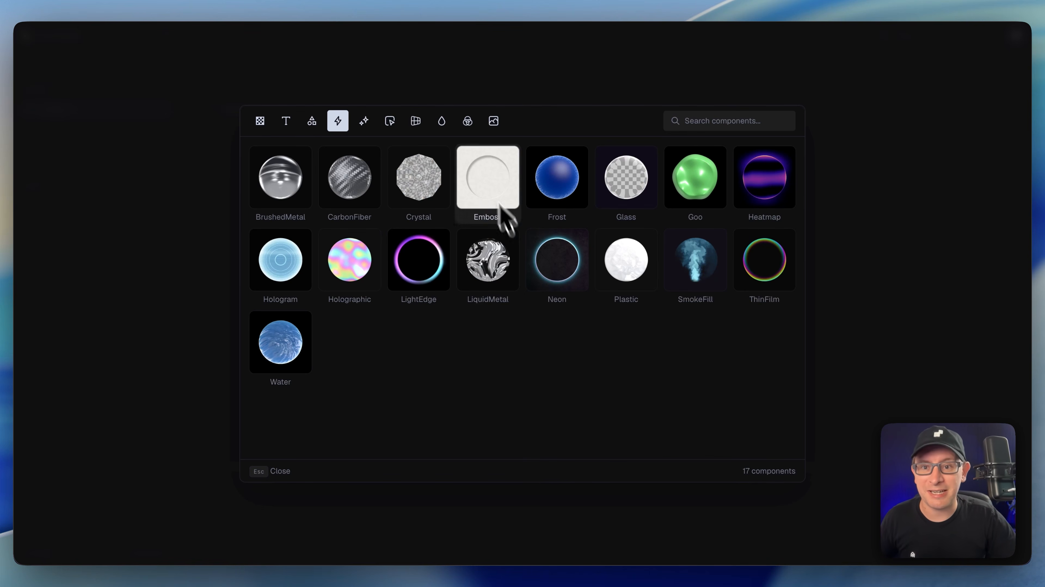
click(364, 122)
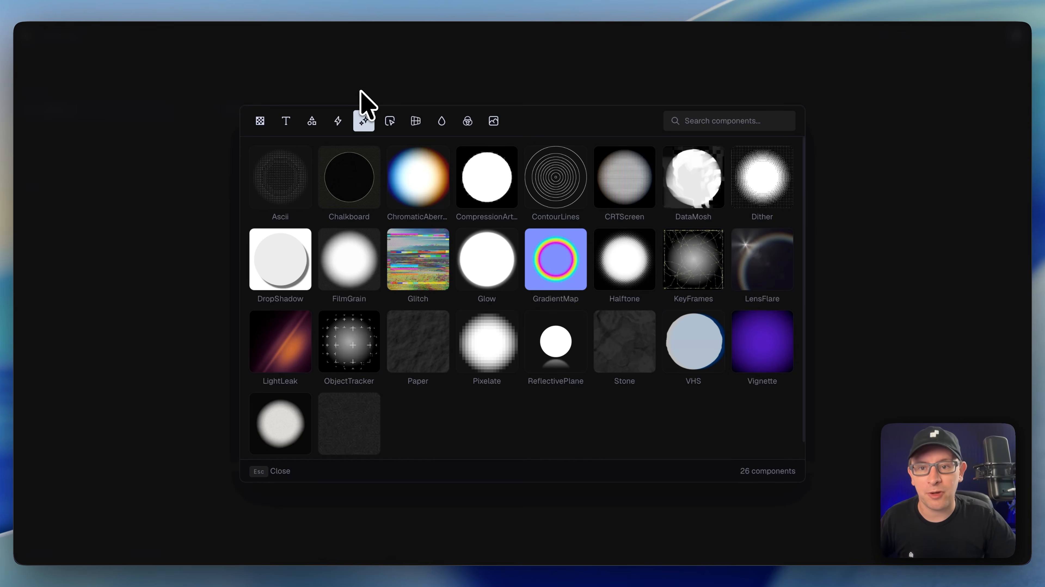
click(390, 122)
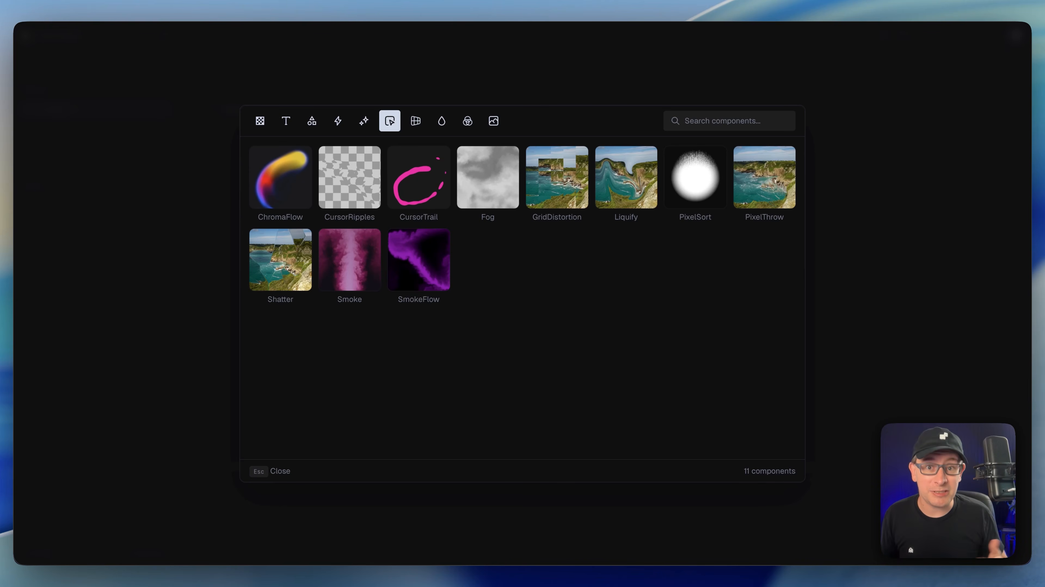
click(424, 129)
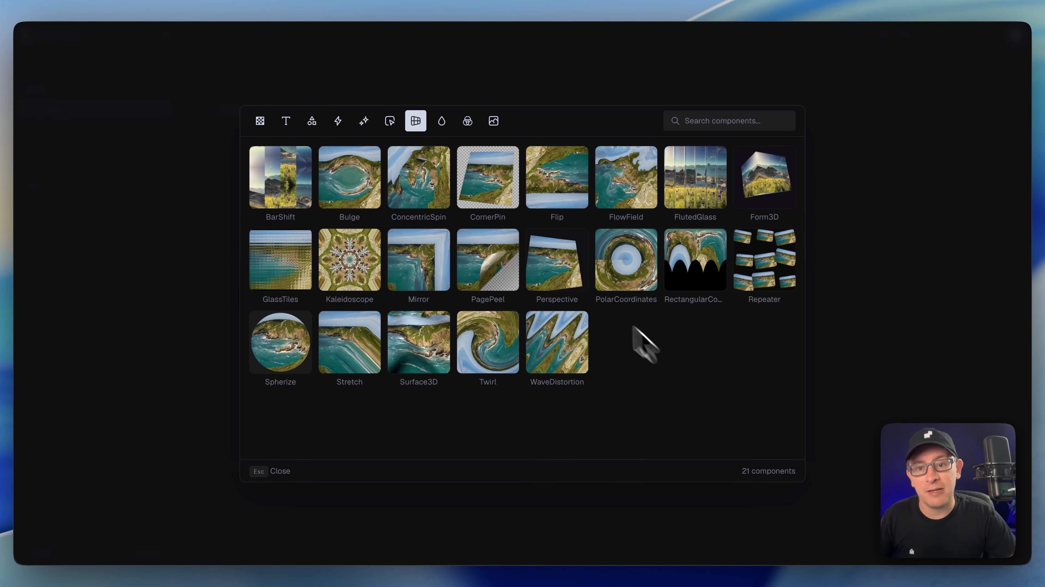
click(442, 121)
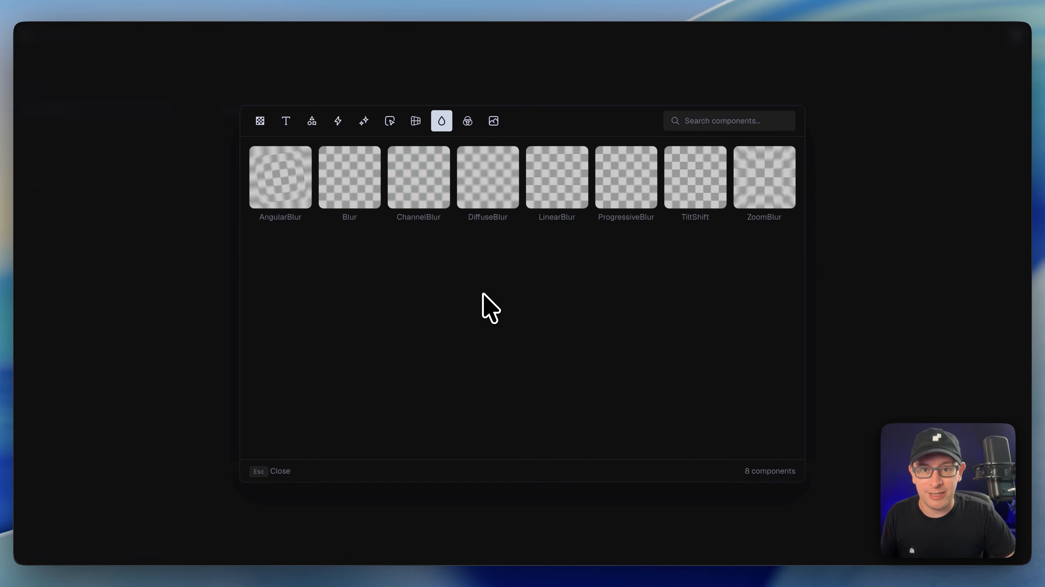
click(467, 121)
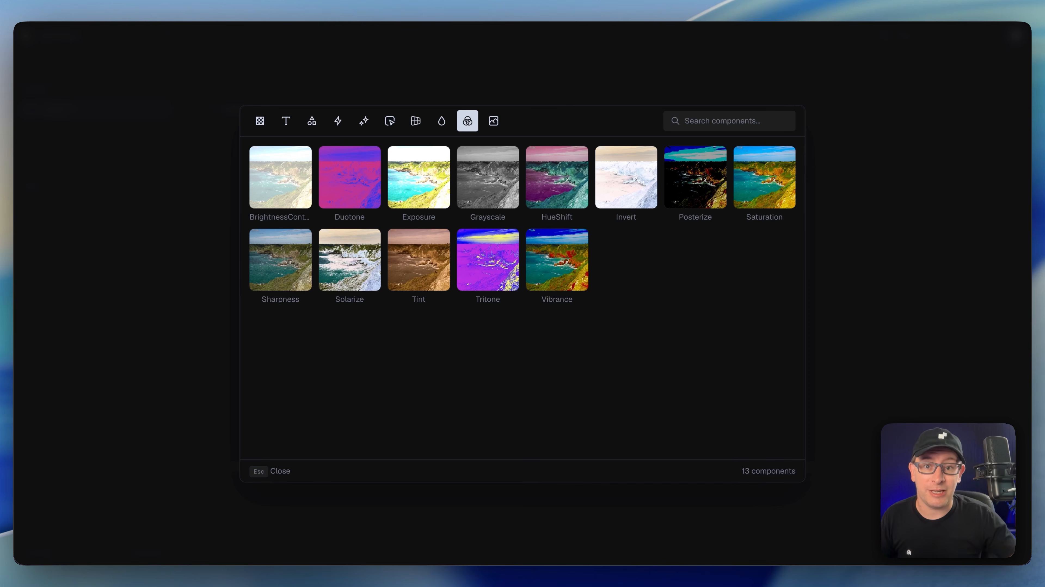
click(851, 401)
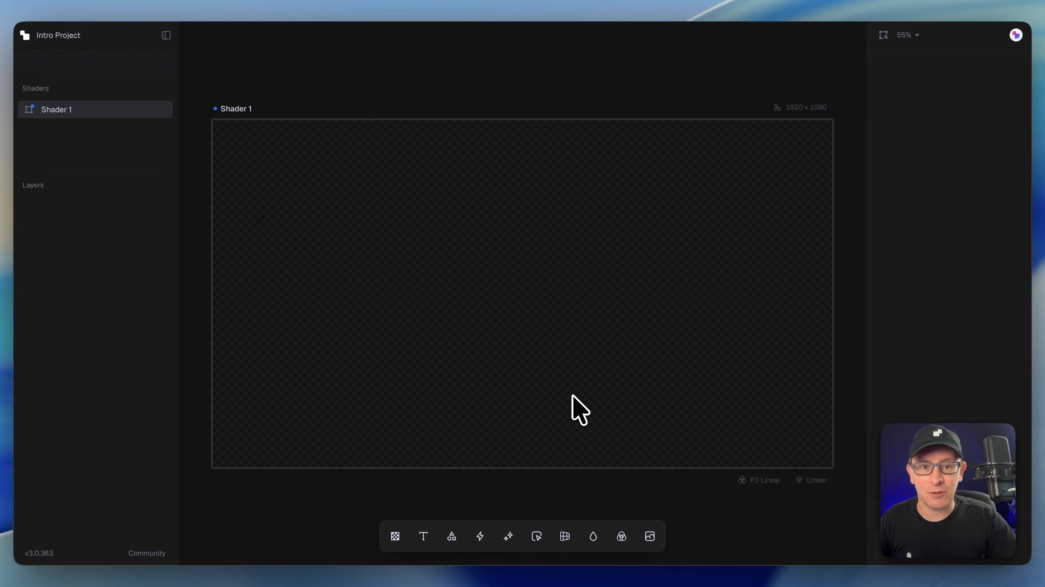
Step: Add a LinearGradient texture layer to the shader
click(395, 535)
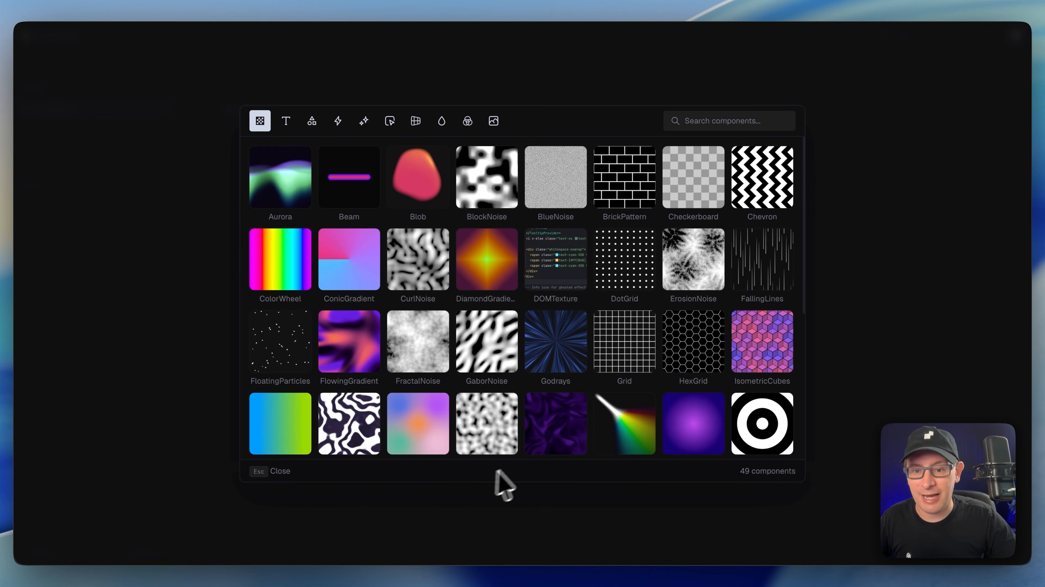
click(285, 423)
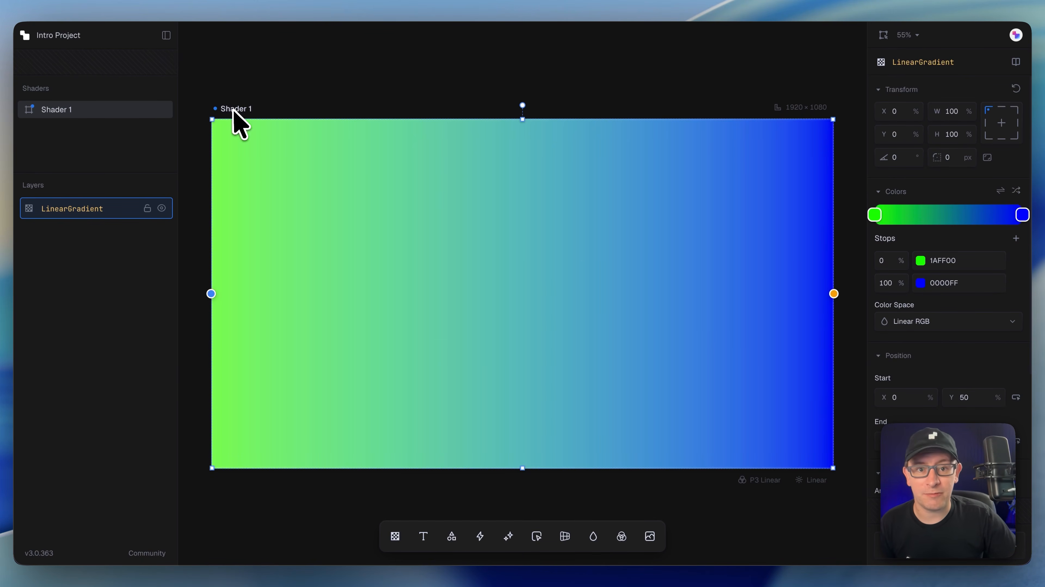
click(654, 96)
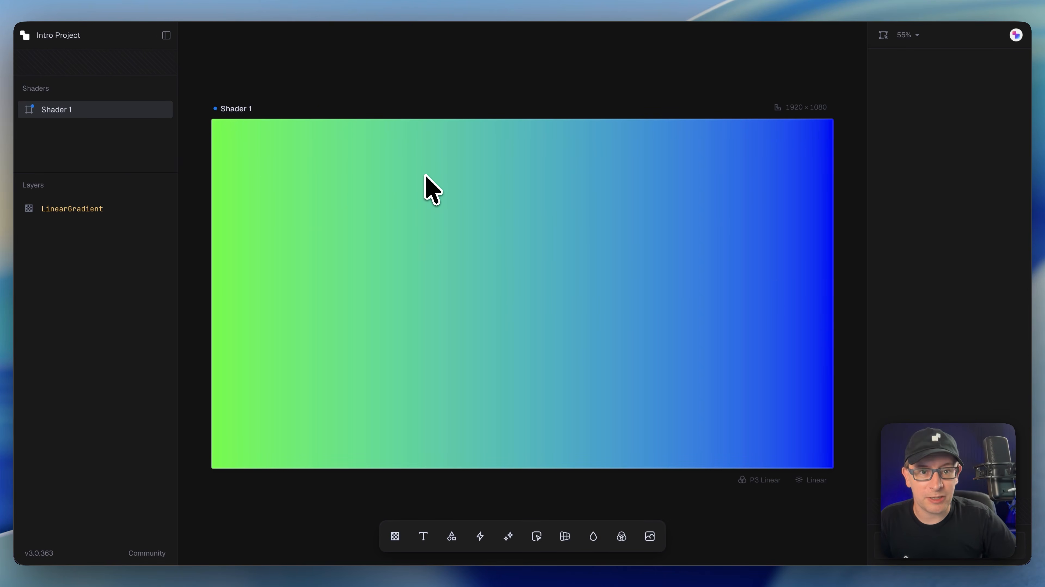
Step: Set the canvas dimensions to 1440 by 600
click(799, 107)
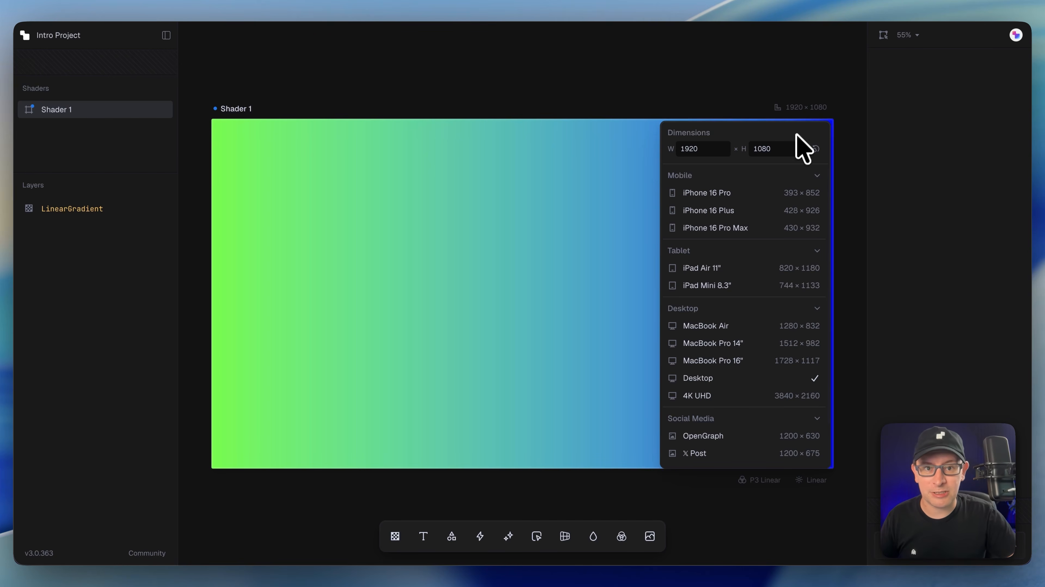
drag(710, 150, 648, 152)
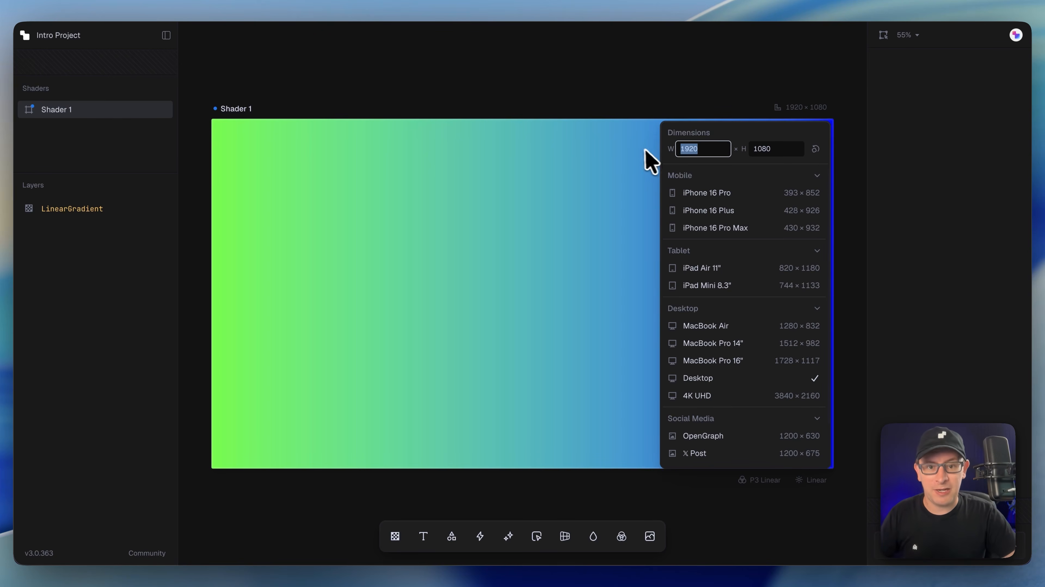
text(1440)
click(769, 149)
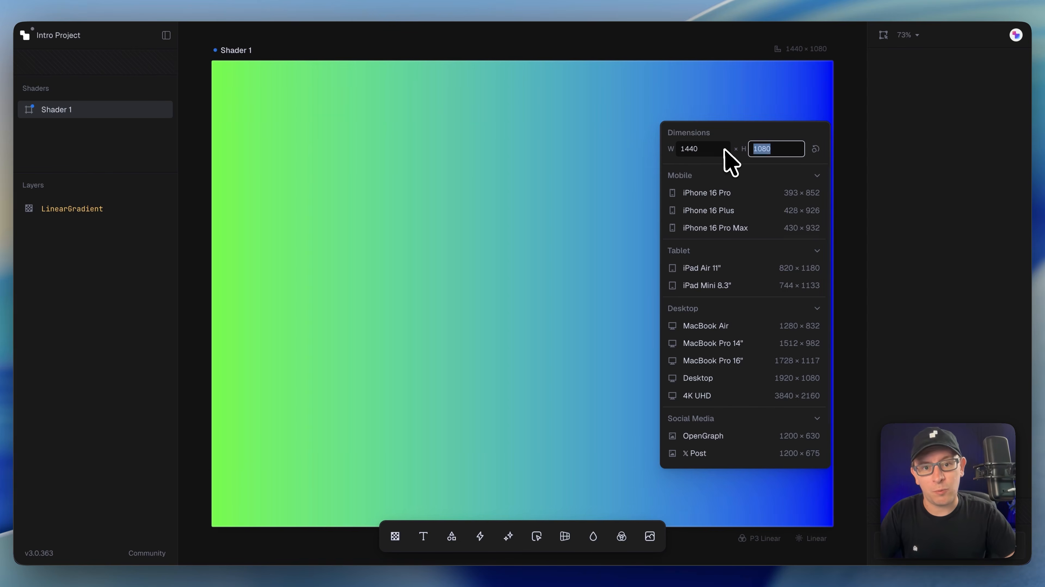
text(600)
key(Return)
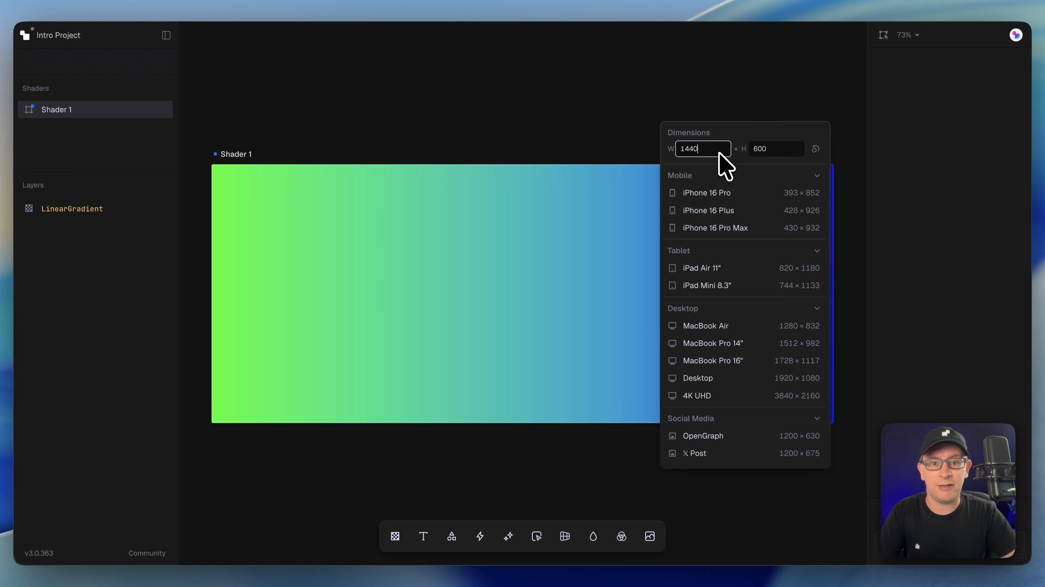
click(624, 146)
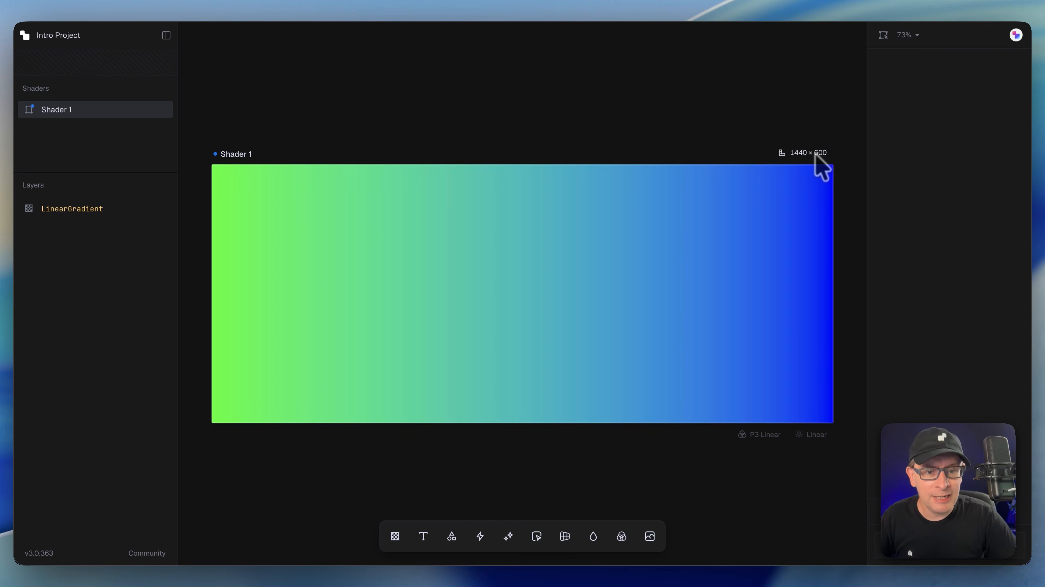
Step: Set the canvas tone mapping to Neutral
click(773, 435)
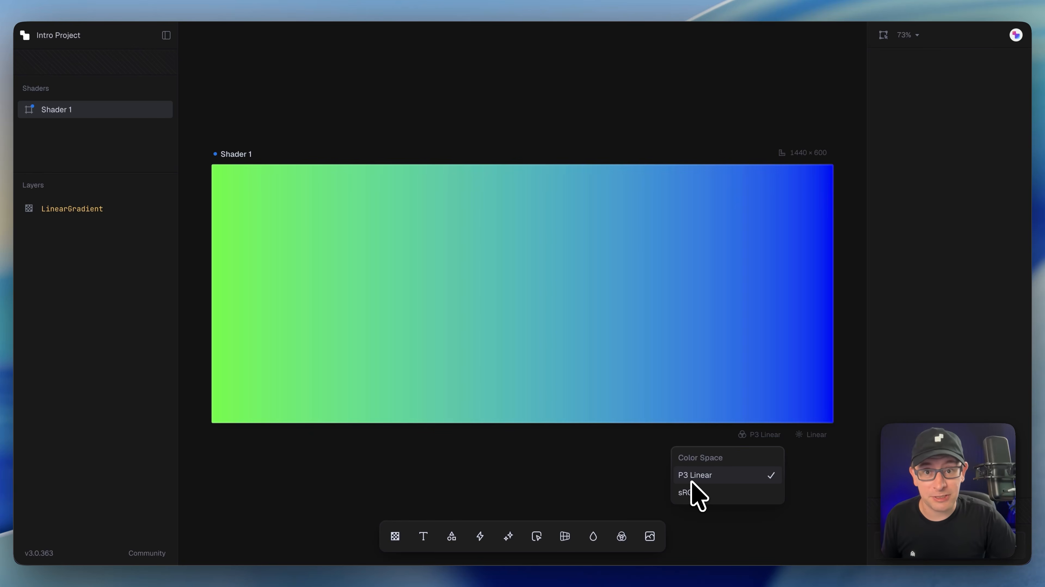
click(802, 469)
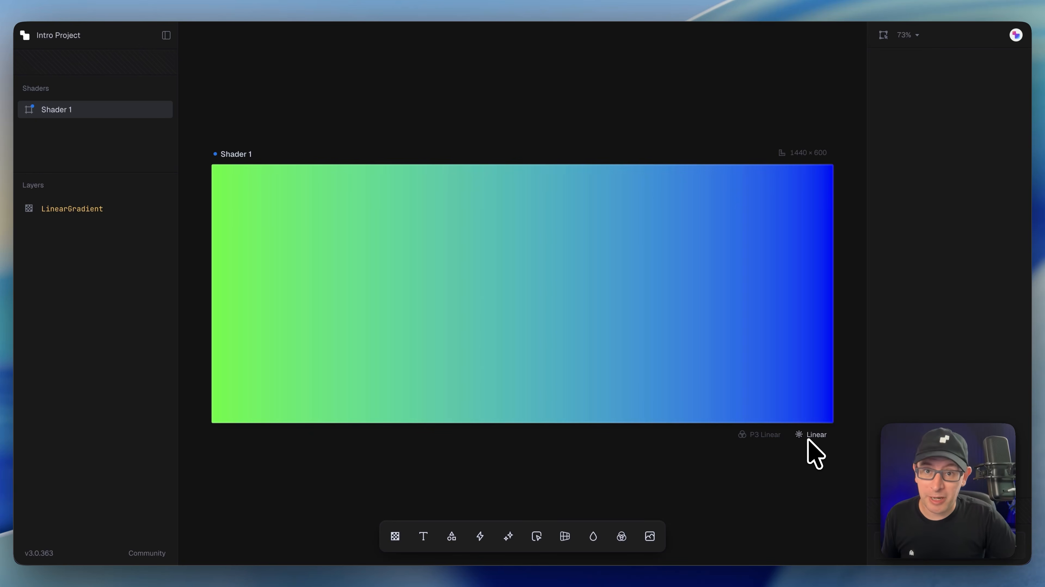
click(808, 438)
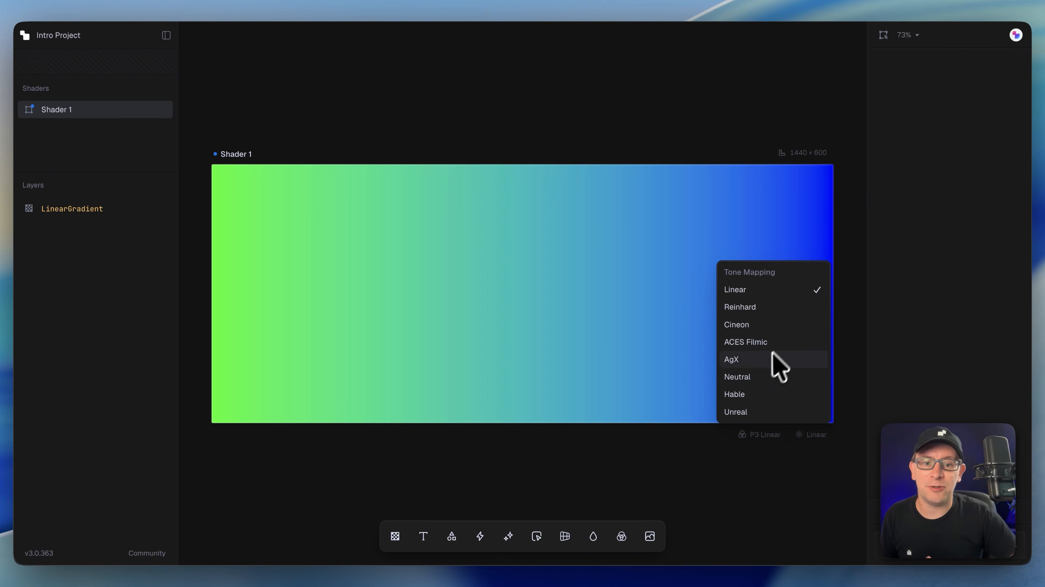
click(768, 380)
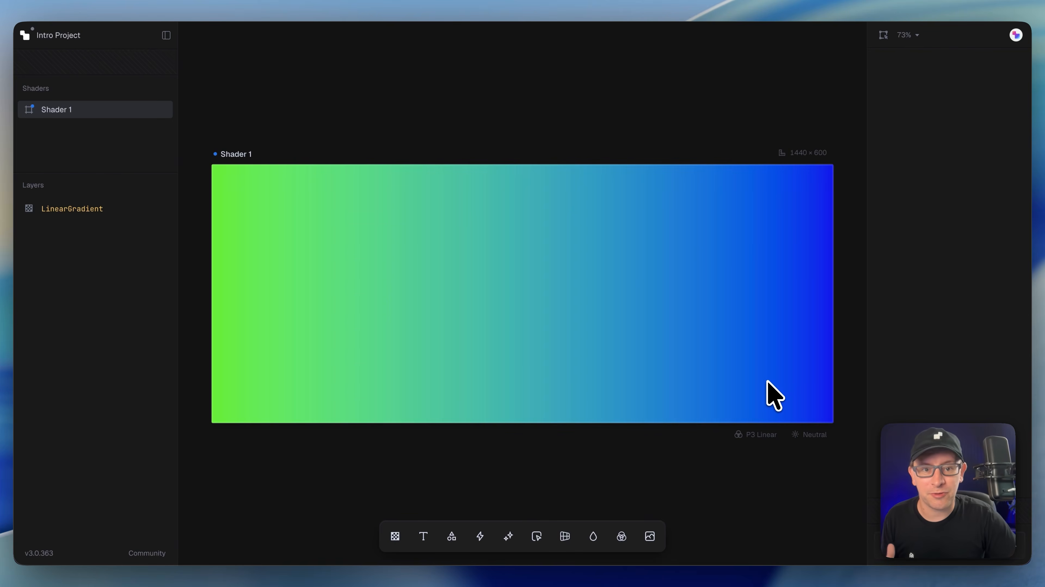
Step: Select the LinearGradient layer and review its transform, colour, position, effect and appearance properties
click(505, 361)
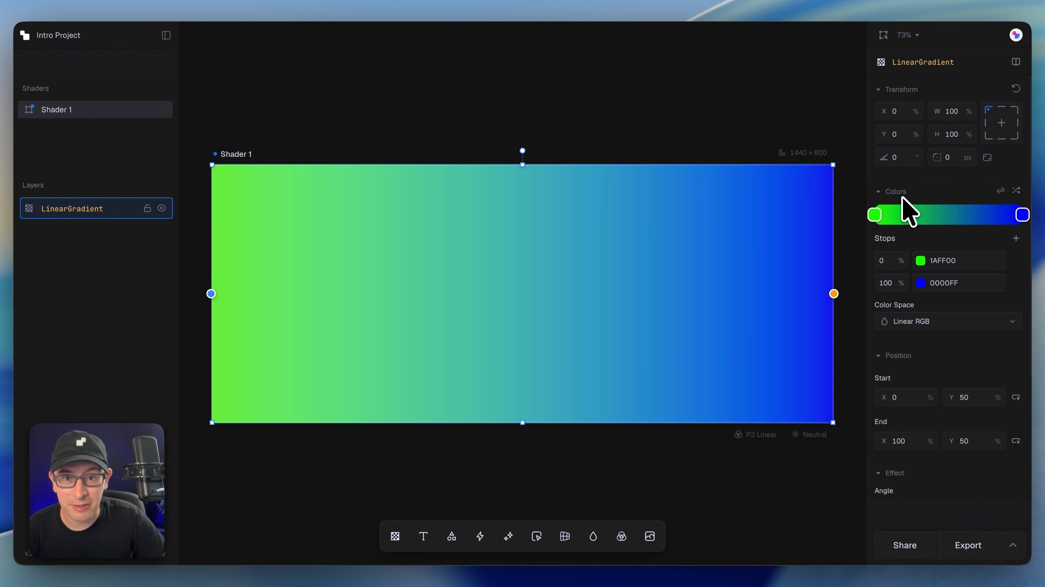
scroll(928, 269, down, 2)
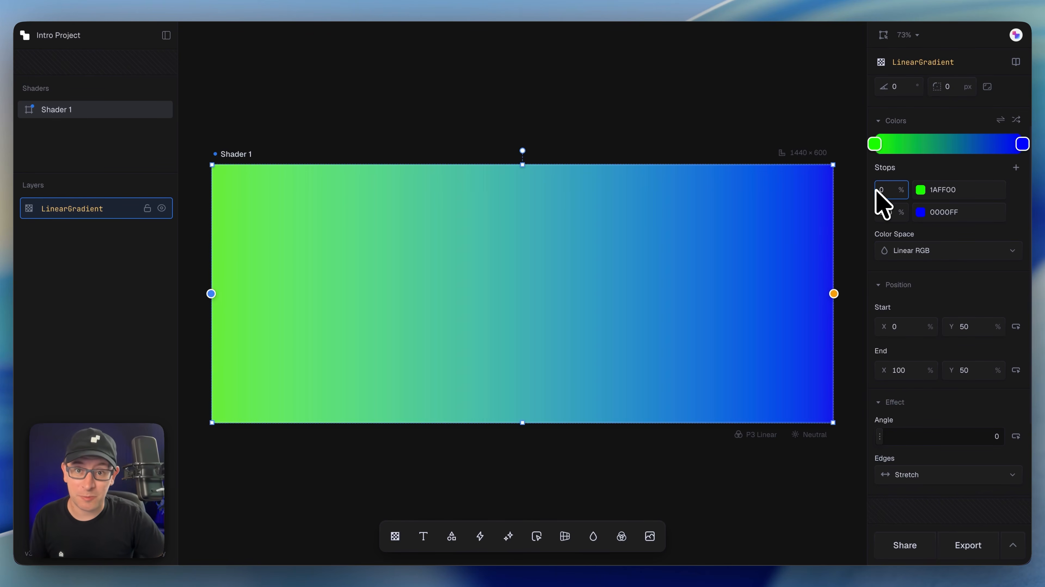
scroll(942, 252, up, 2)
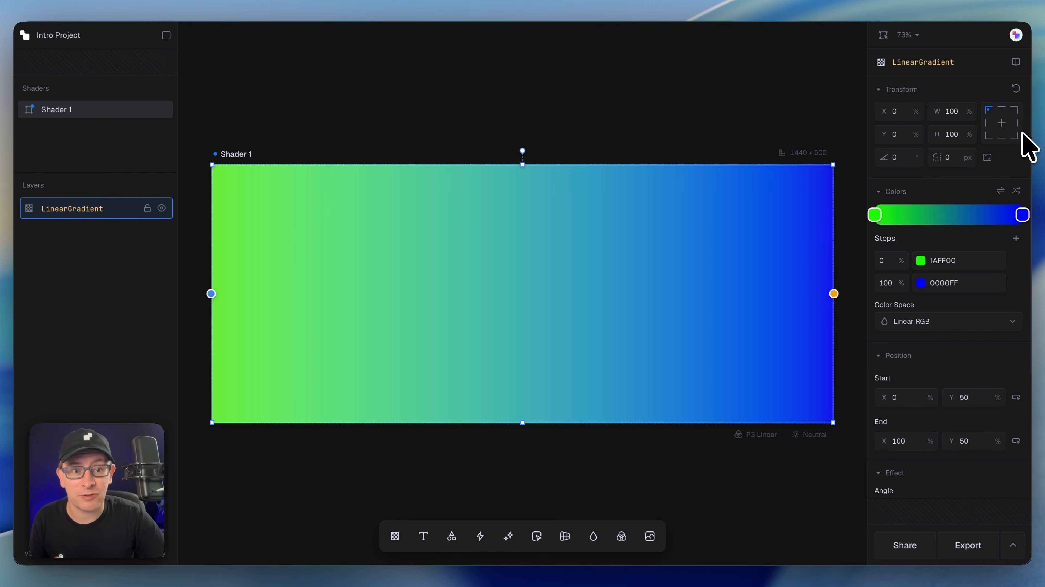
scroll(1003, 180, down, 5)
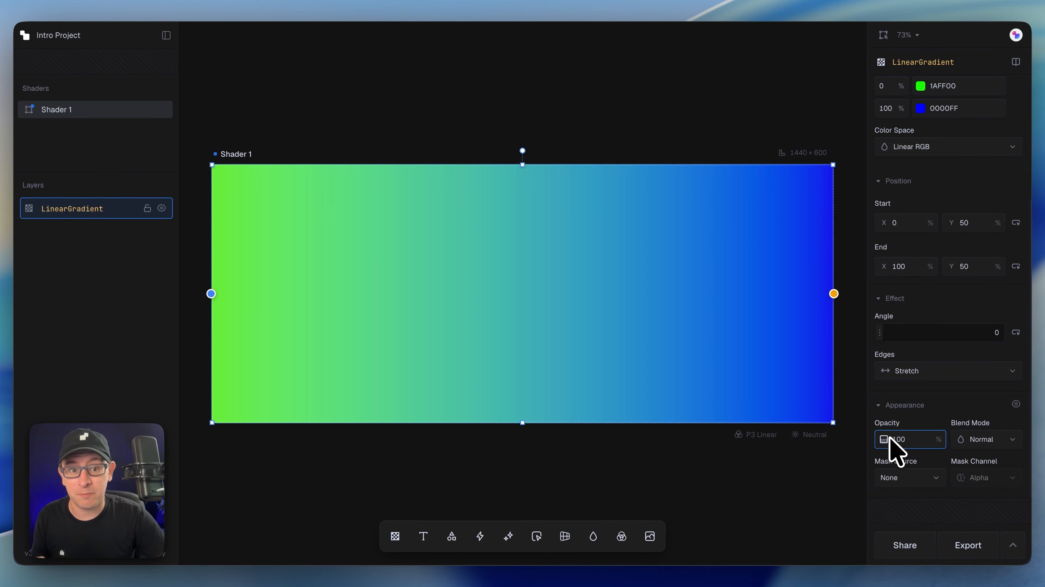
drag(879, 437, 937, 437)
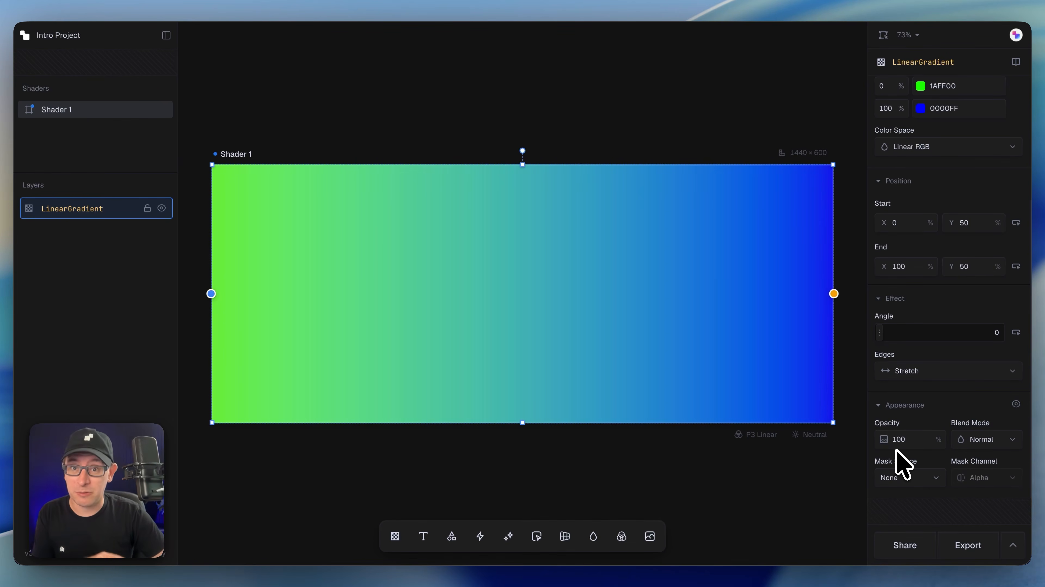
scroll(961, 469, up, 2)
scroll(961, 469, up, 5)
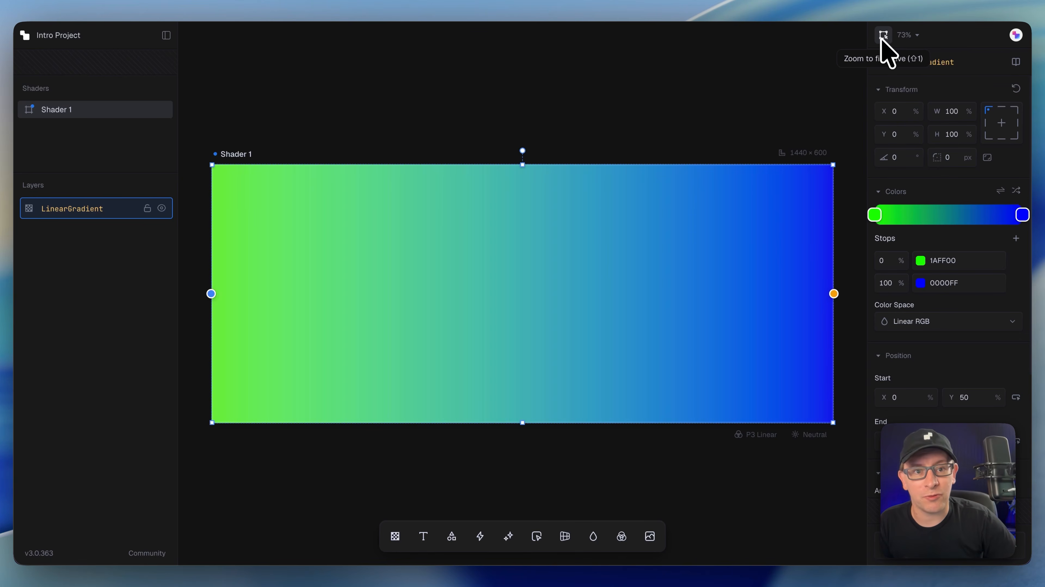
Step: Preview the canvas with the side panels hidden, then restore the panels
click(913, 35)
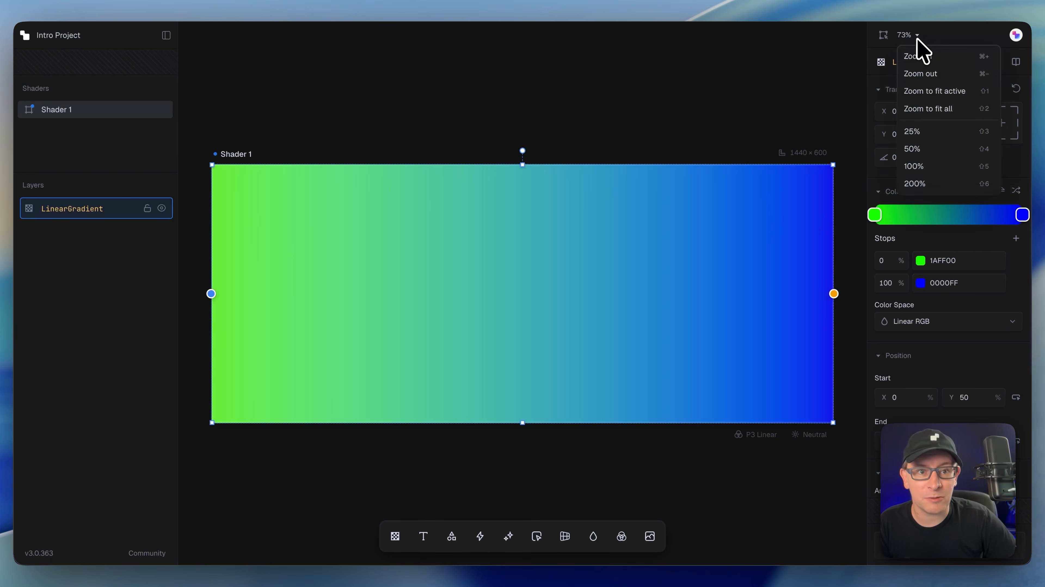
click(727, 119)
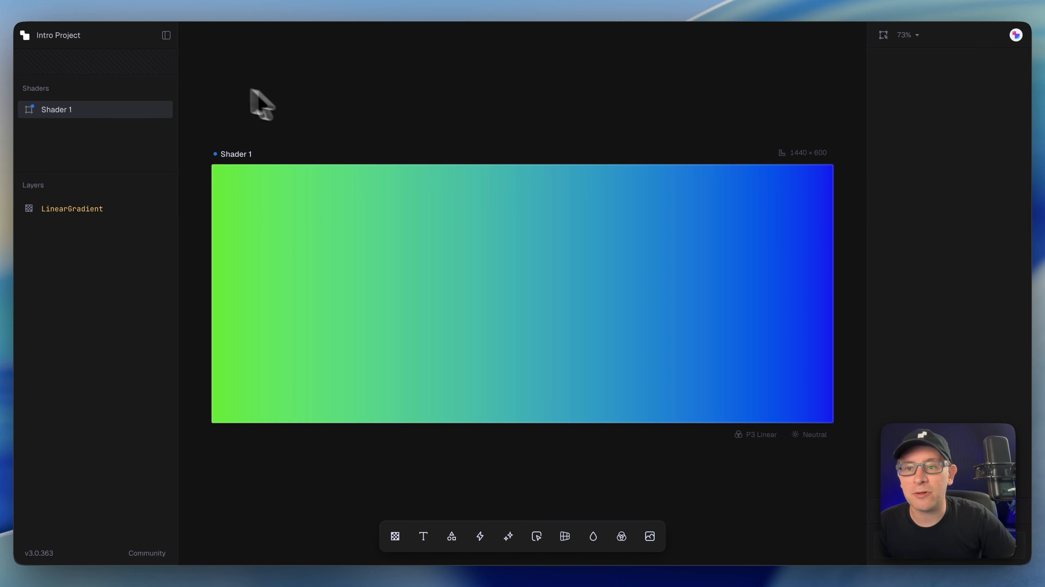
click(166, 35)
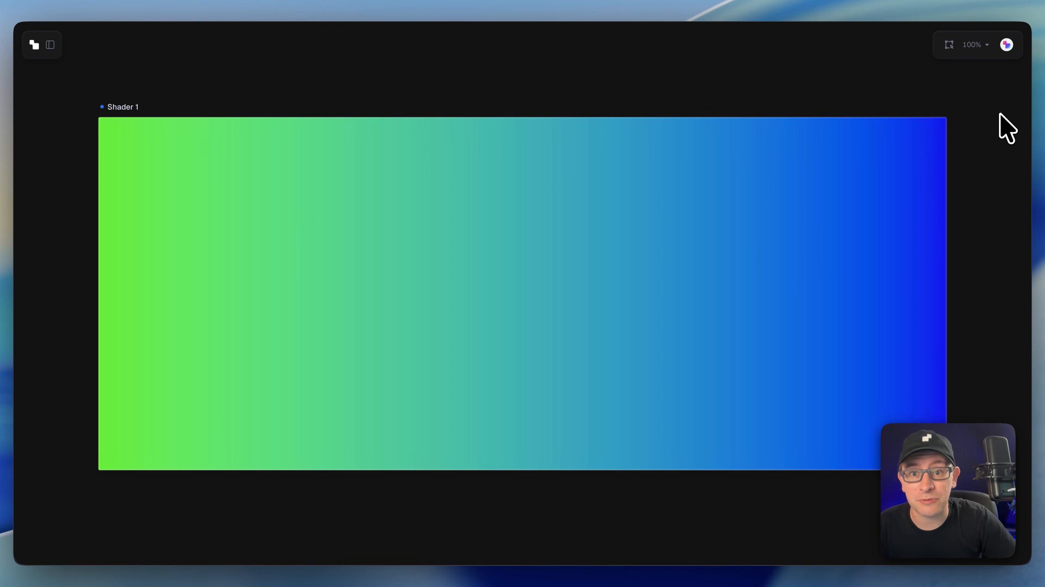
click(51, 45)
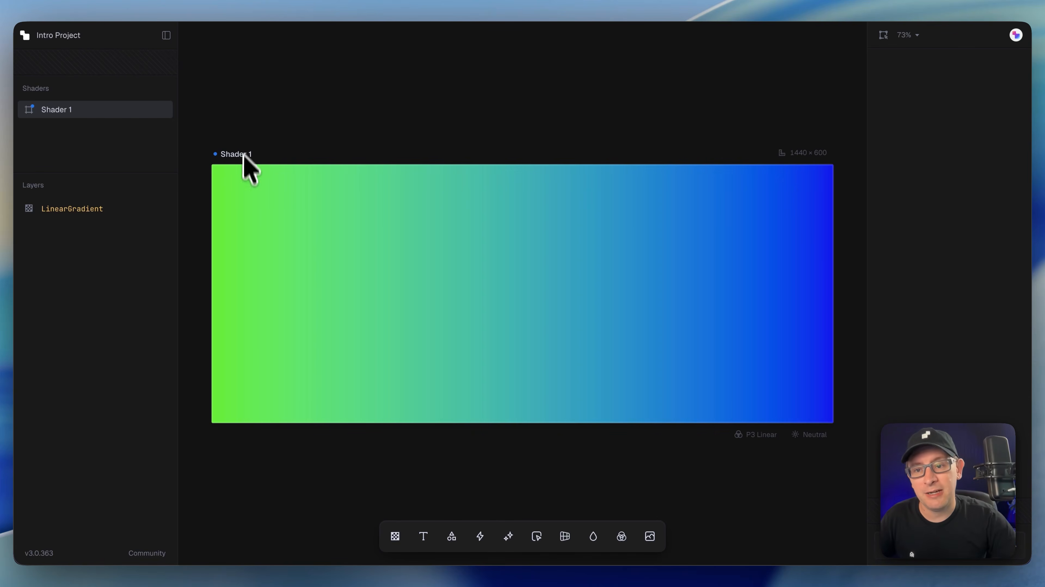
Step: Select the gradient layer, shuffle its colours and set the colour space to OKLAB
click(282, 235)
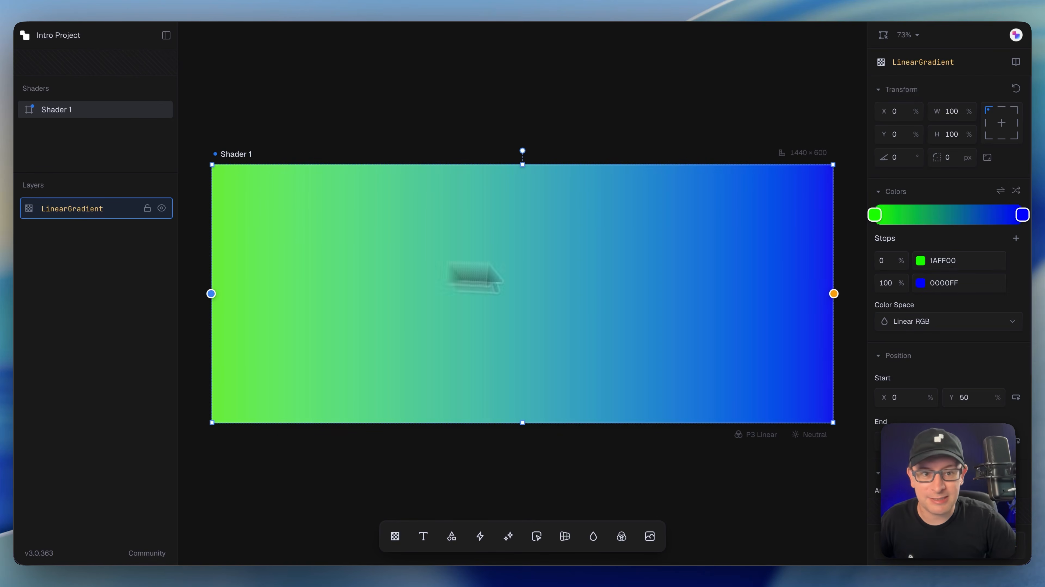
click(1011, 192)
click(1010, 192)
click(1011, 193)
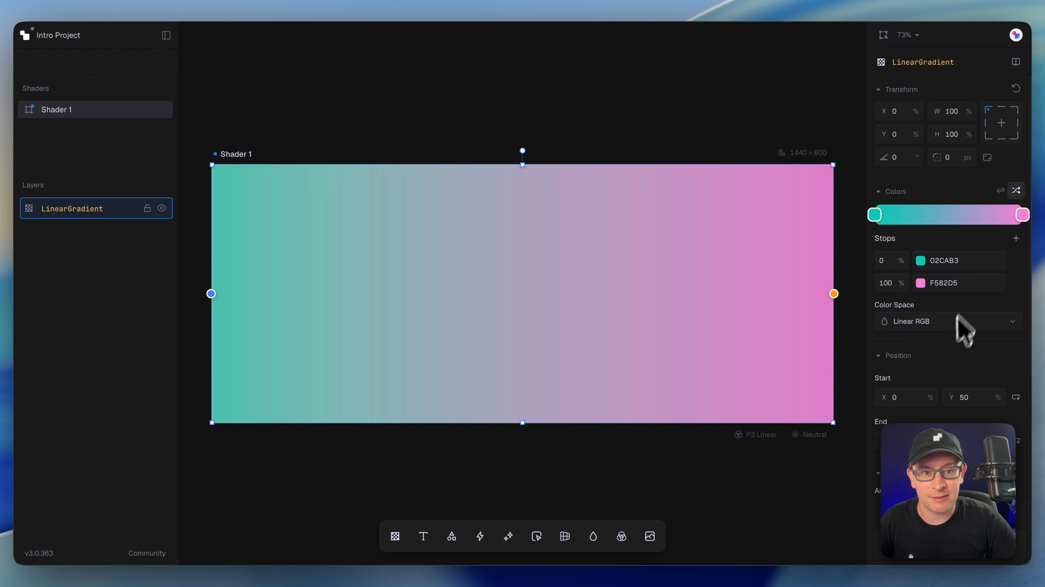
click(955, 323)
click(928, 379)
Step: Add a middle colour stop and shuffle the gradient colours to FFE61A, 57D0D2 and 09D43F
click(1016, 191)
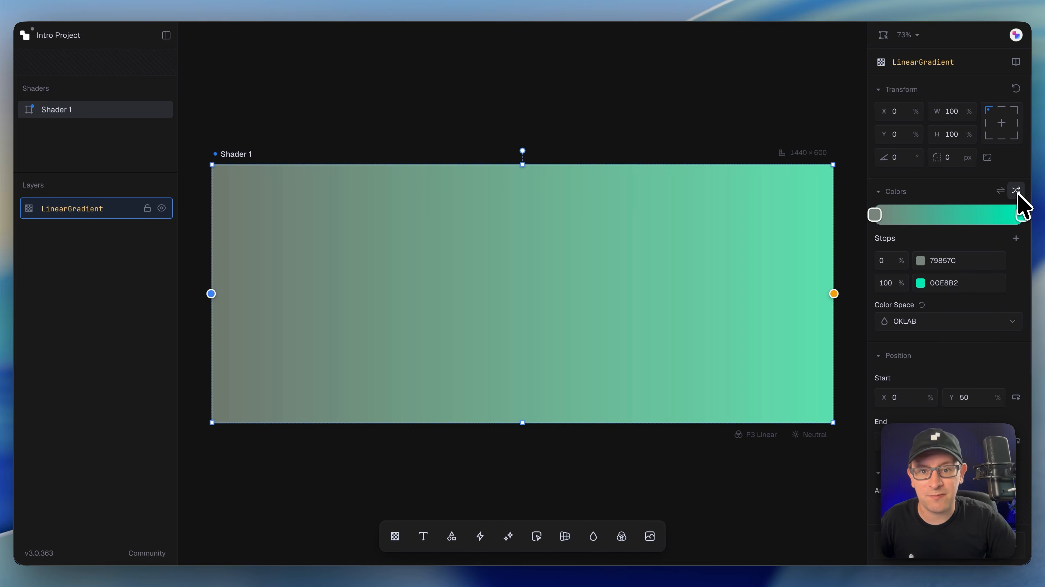
click(1016, 191)
click(1016, 238)
click(1015, 191)
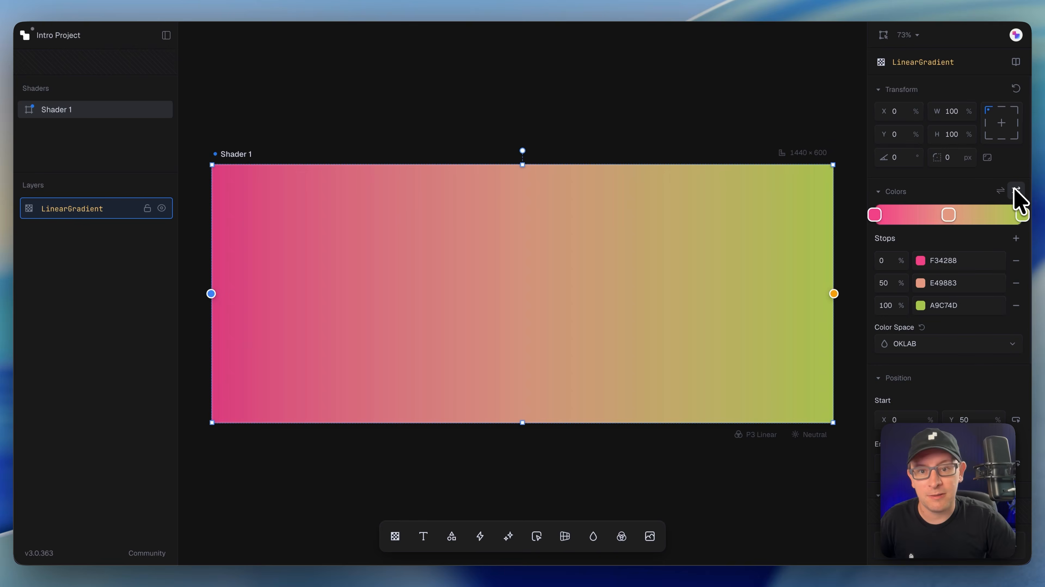
click(1015, 191)
click(1016, 191)
click(1015, 191)
click(1016, 191)
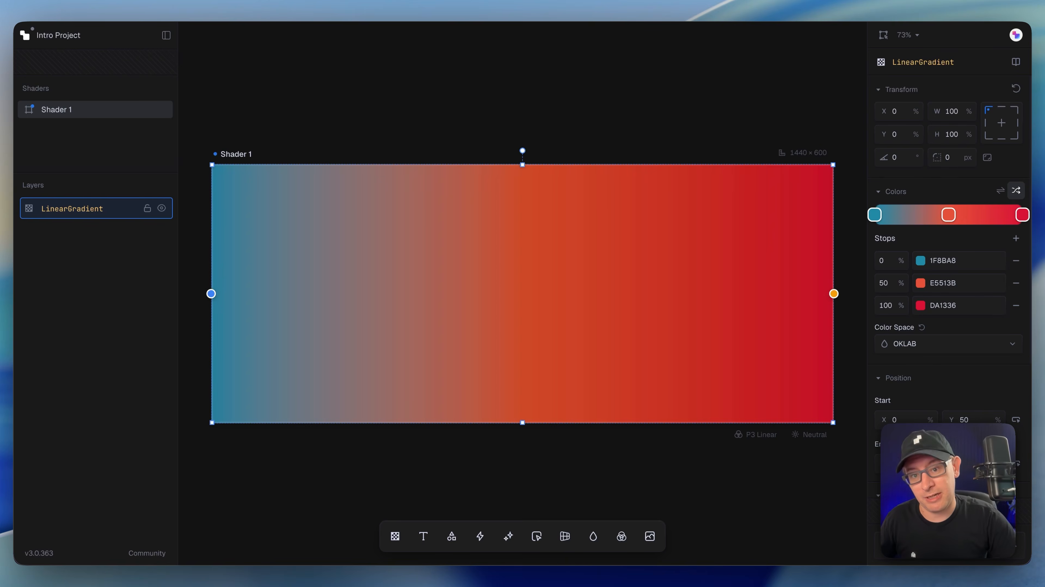
click(1016, 191)
click(1015, 191)
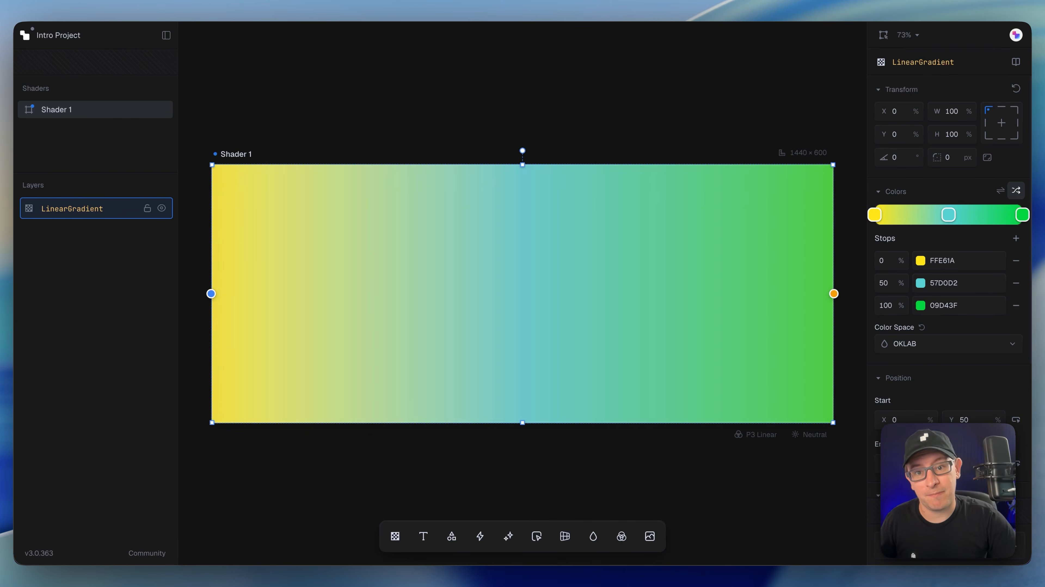
click(755, 119)
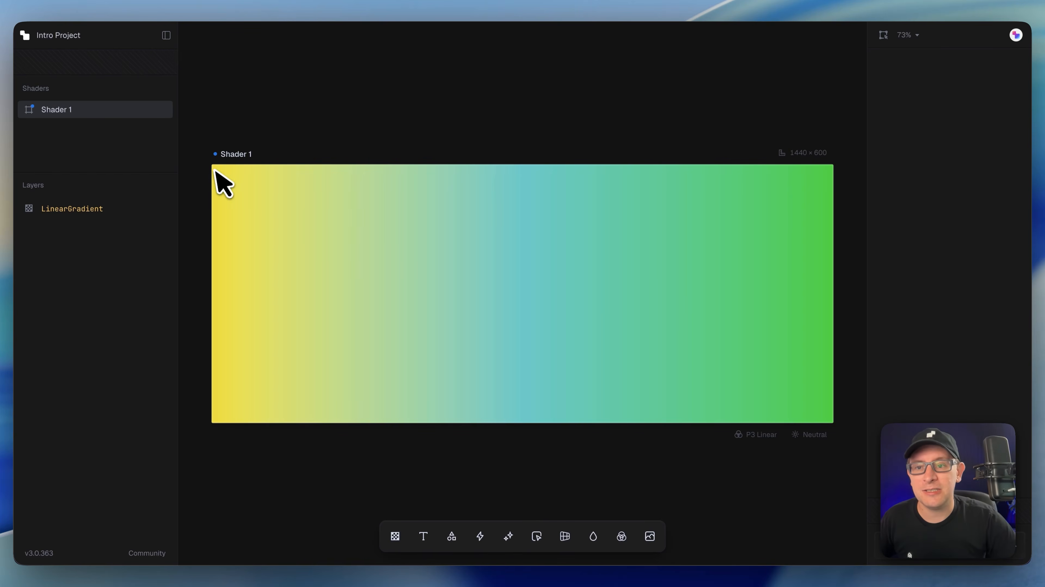
Step: Duplicate Shader 1 and nudge the two shaders into place side by side
right_click(241, 155)
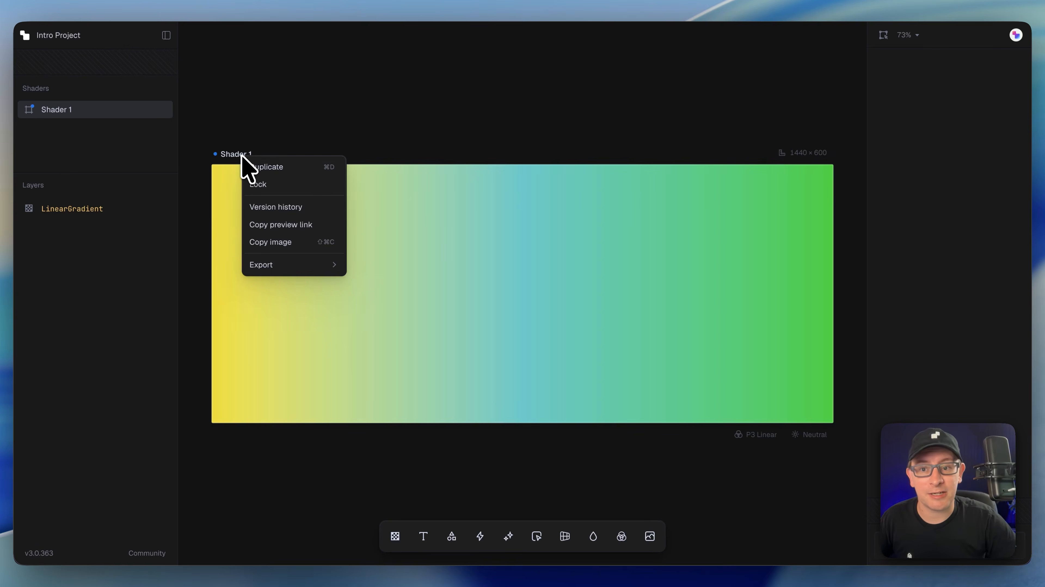
click(269, 167)
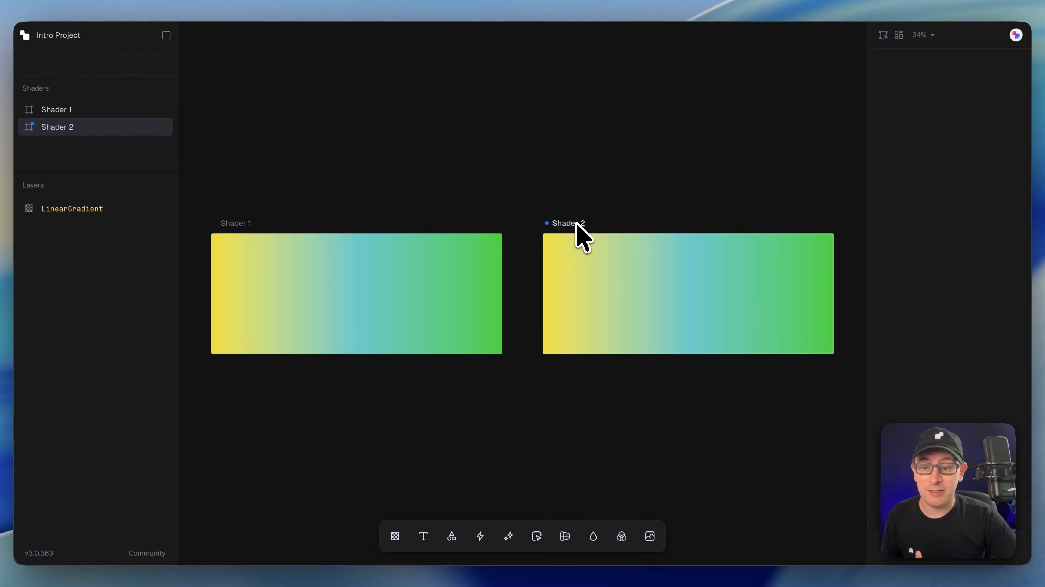
scroll(567, 320, down, 3)
scroll(472, 411, down, 2)
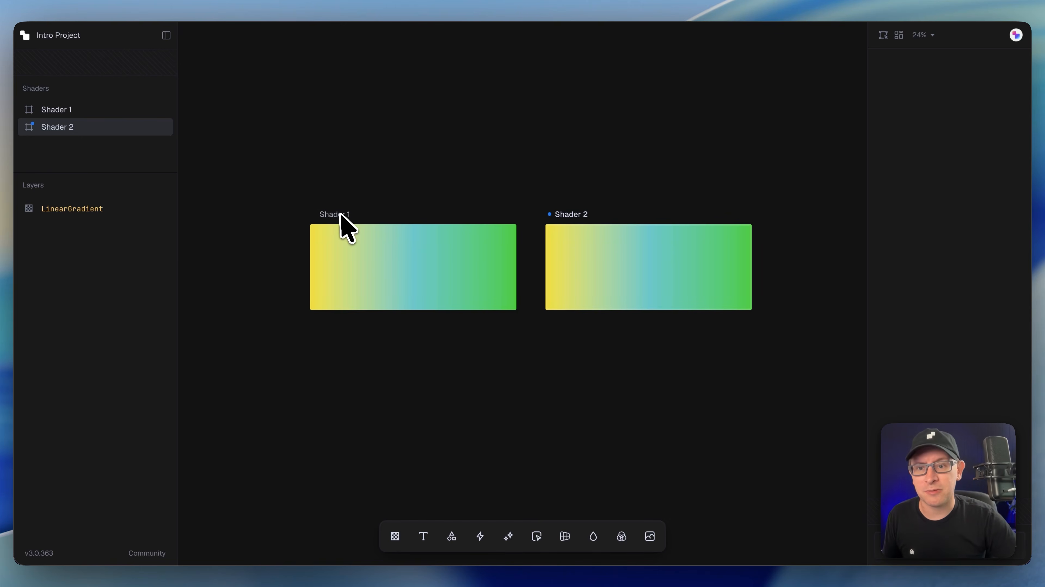
mouse_move(340, 216)
mouse_down()
mouse_move(338, 245)
mouse_move(422, 334)
mouse_move(279, 300)
mouse_move(345, 327)
mouse_move(333, 229)
mouse_move(344, 222)
mouse_up()
mouse_move(580, 214)
mouse_down()
mouse_move(654, 228)
mouse_move(615, 281)
mouse_move(576, 216)
mouse_up()
Step: Shuffle the gradient colours of the copied shader into a purple-to-red gradient
click(595, 264)
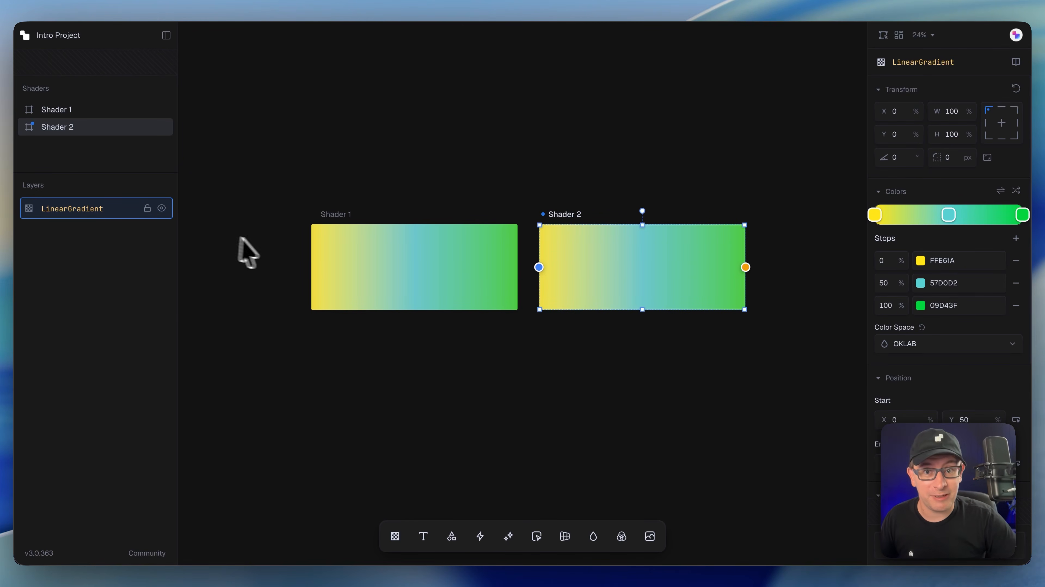
click(1014, 192)
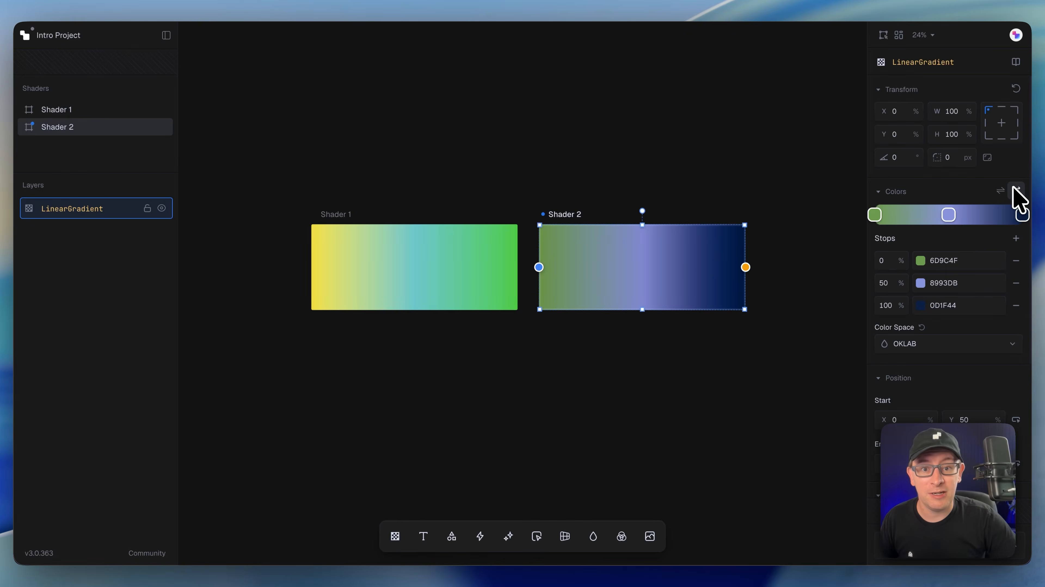
click(1013, 192)
click(1014, 192)
click(694, 391)
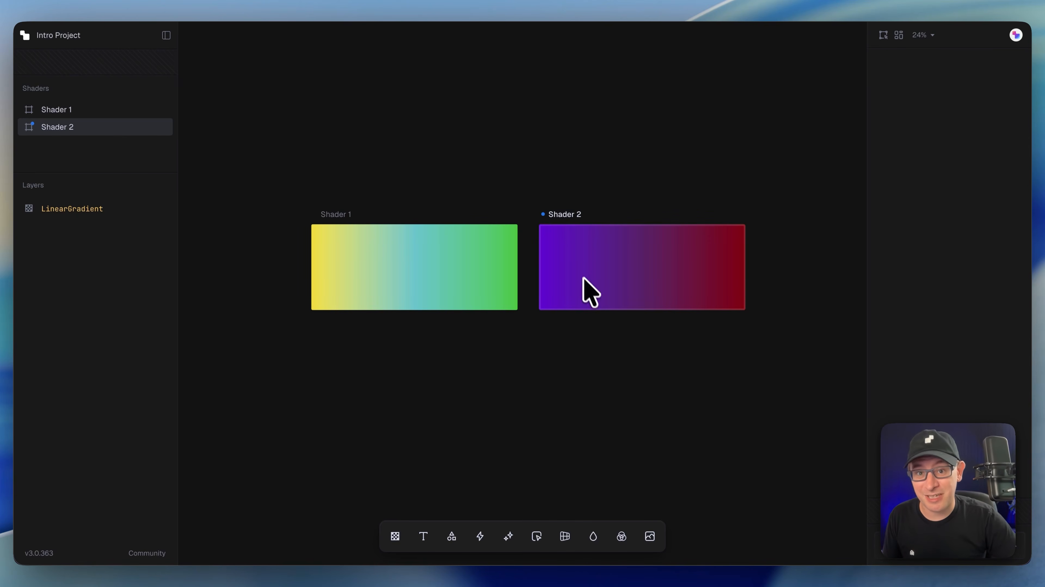
Step: Duplicate Shader 1 again and move the copy below the other two shaders
click(341, 215)
right_click(341, 214)
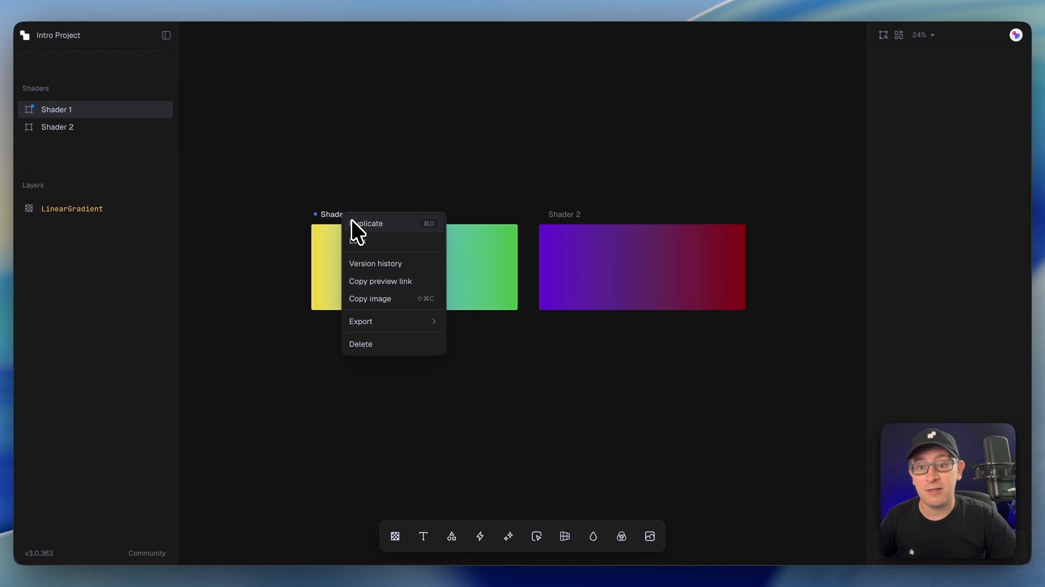
click(355, 225)
drag(665, 240, 389, 362)
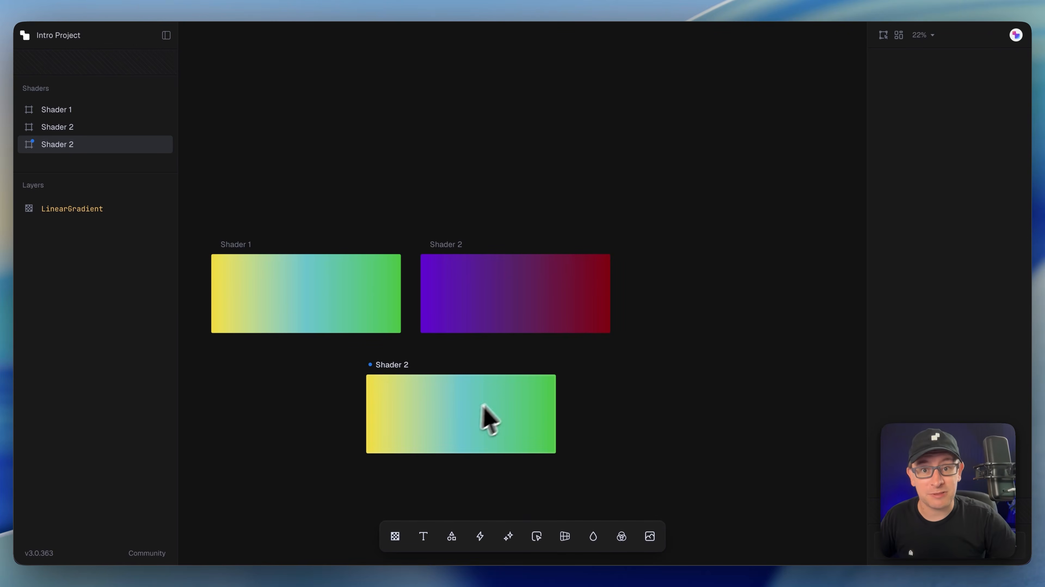
Step: Resize the new copy to the iPhone 16 Pro preset, 393 × 852
scroll(460, 427, up, 5)
drag(426, 273, 496, 235)
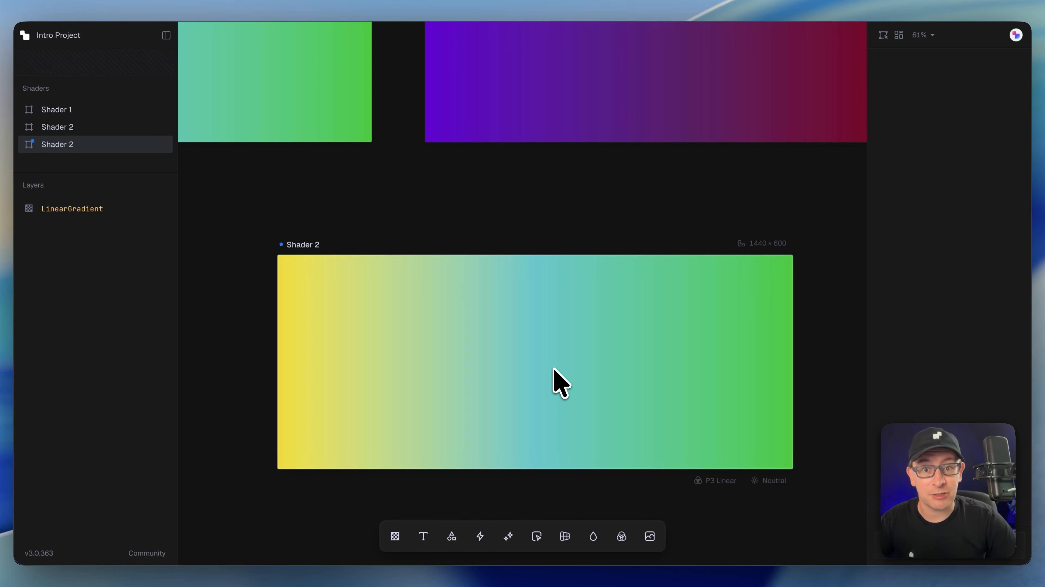
click(752, 243)
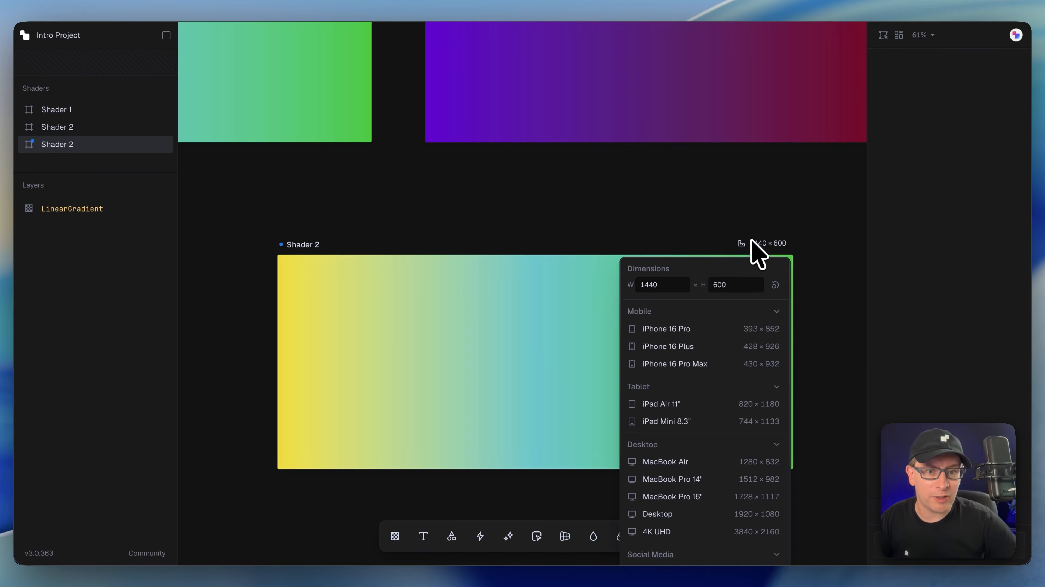
click(689, 328)
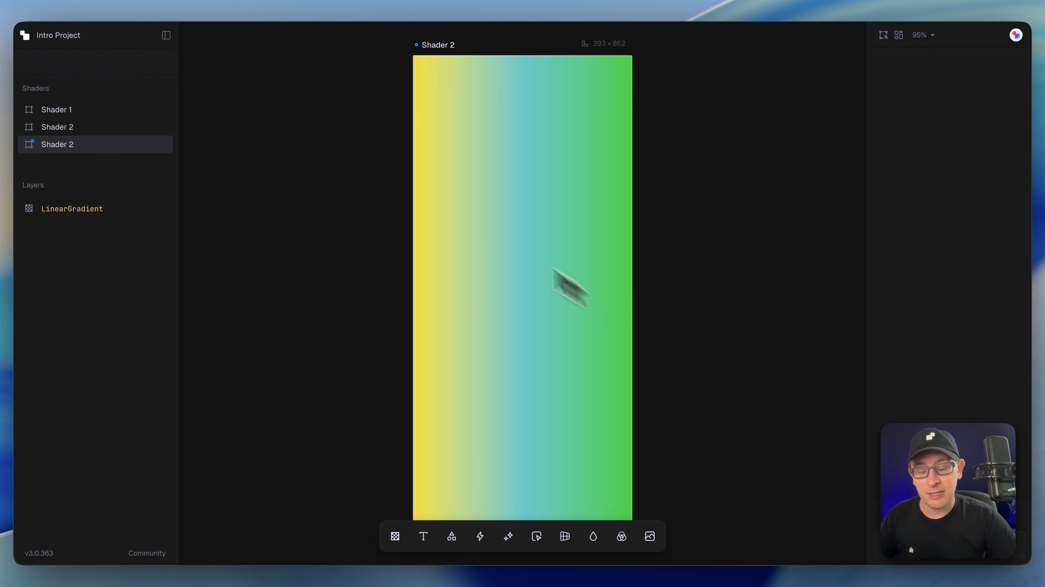
Step: Move the gradient's start and end points to run diagonally from top-left to bottom-right
scroll(529, 265, down, 5)
scroll(605, 253, up, 3)
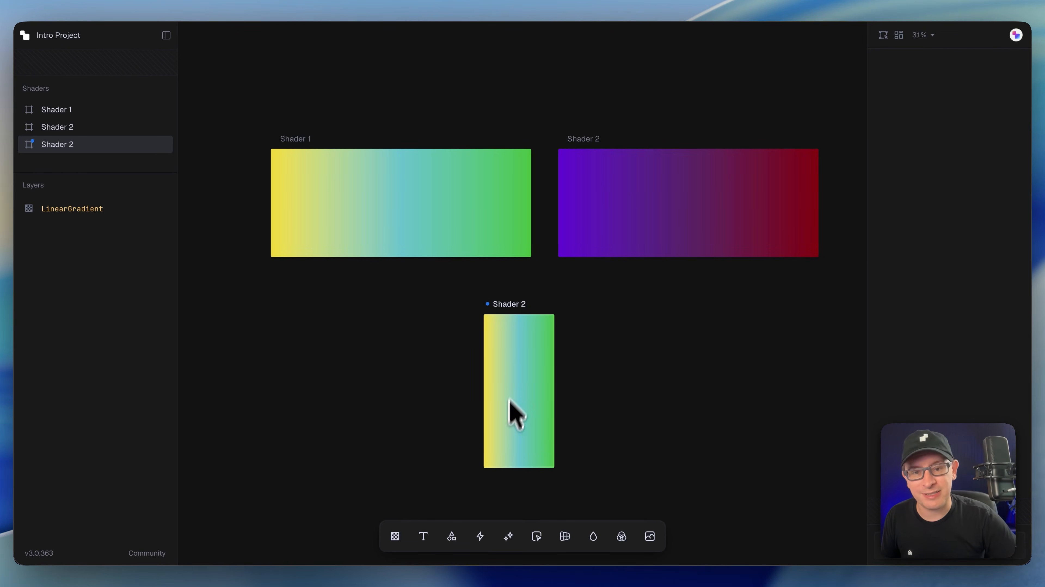
scroll(492, 411, up, 2)
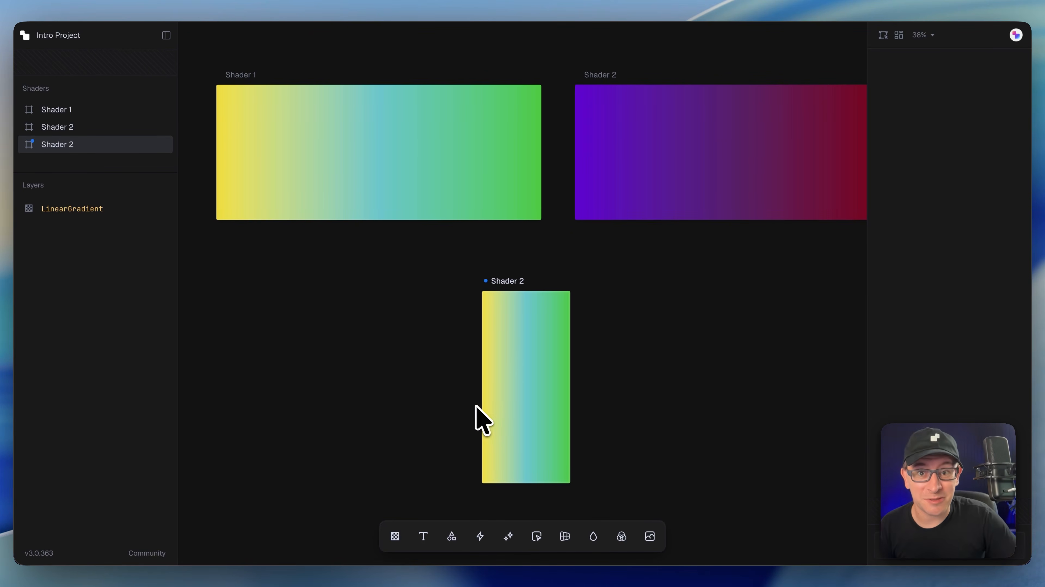
click(530, 350)
drag(482, 387, 497, 304)
drag(570, 387, 554, 476)
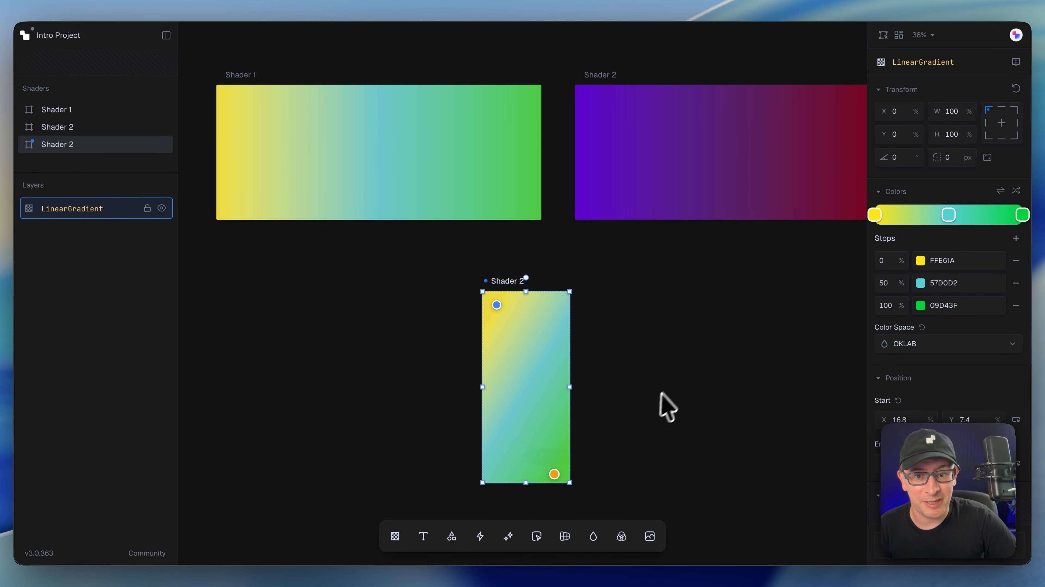
click(658, 395)
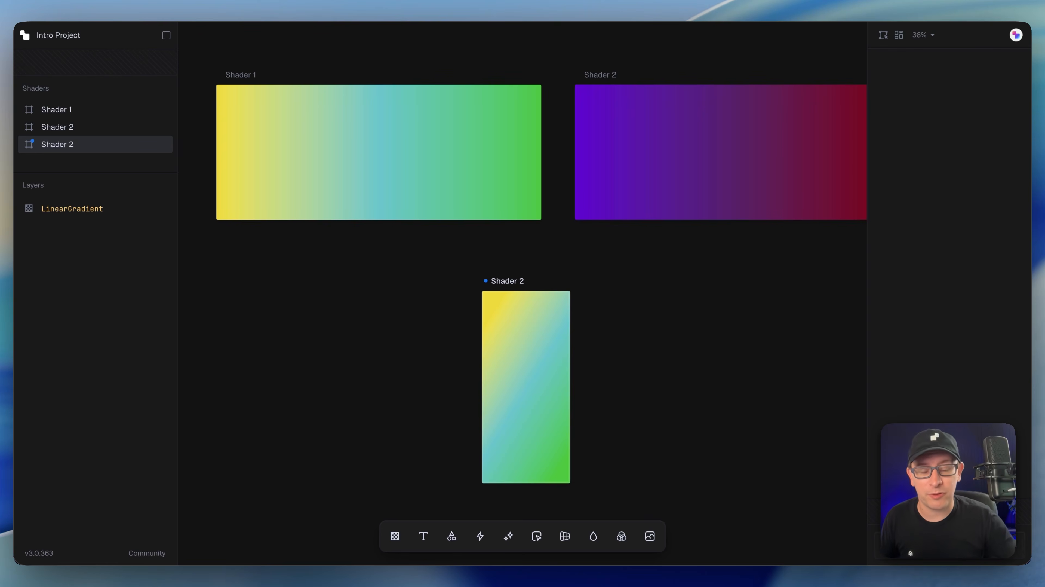
Step: Rename the tall shader as Mobile
scroll(659, 418, down, 2)
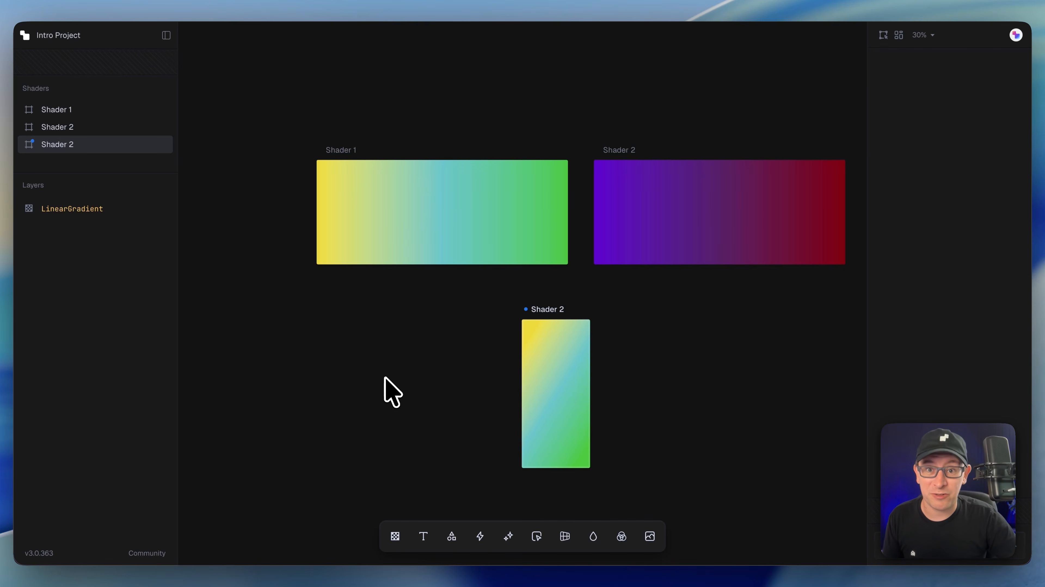
click(884, 36)
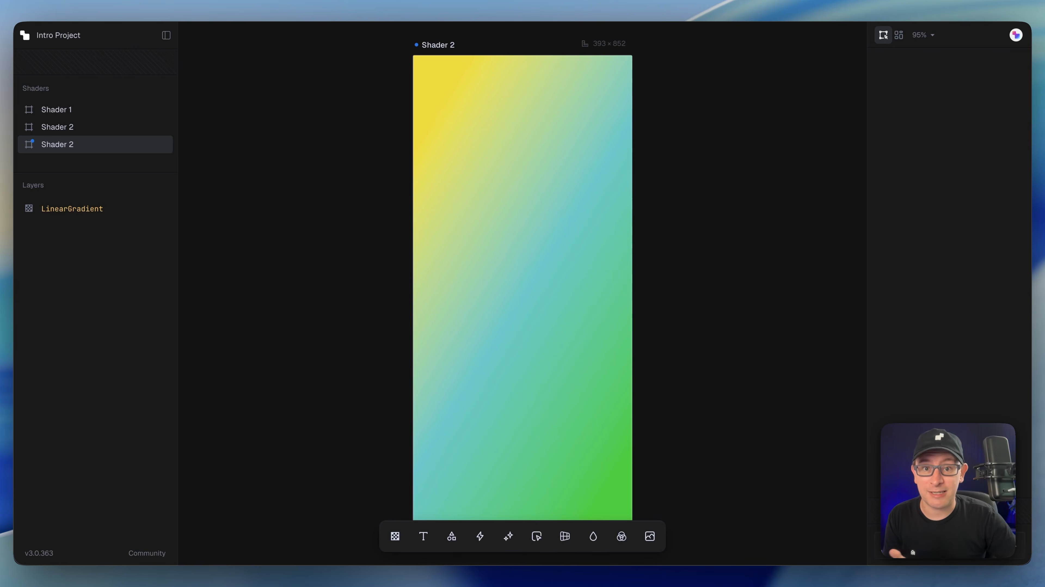
double_click(448, 42)
text(Mobile)
key(Return)
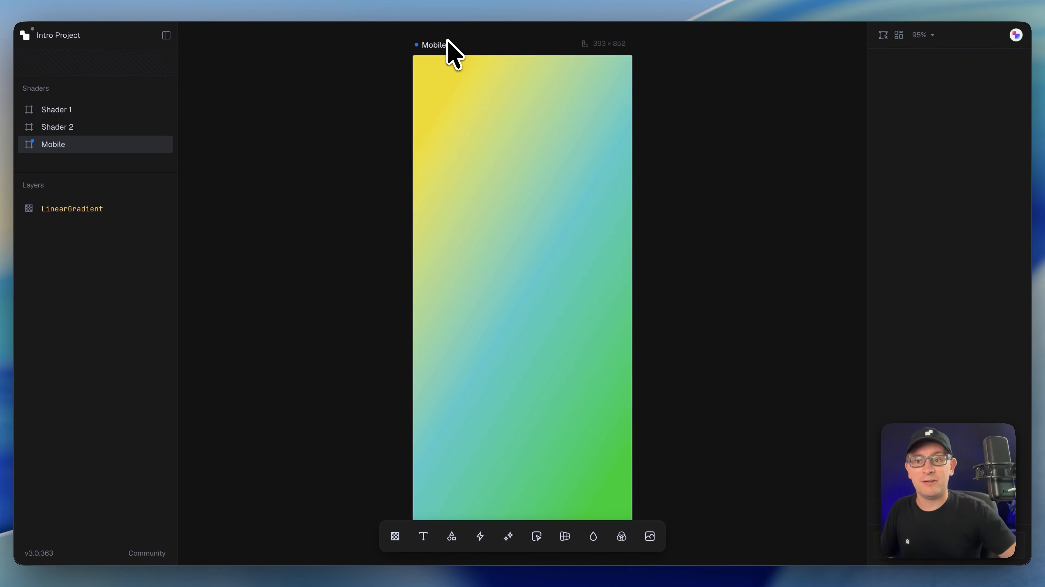
Step: Duplicate the purple-to-red Shader 2 twice
click(898, 37)
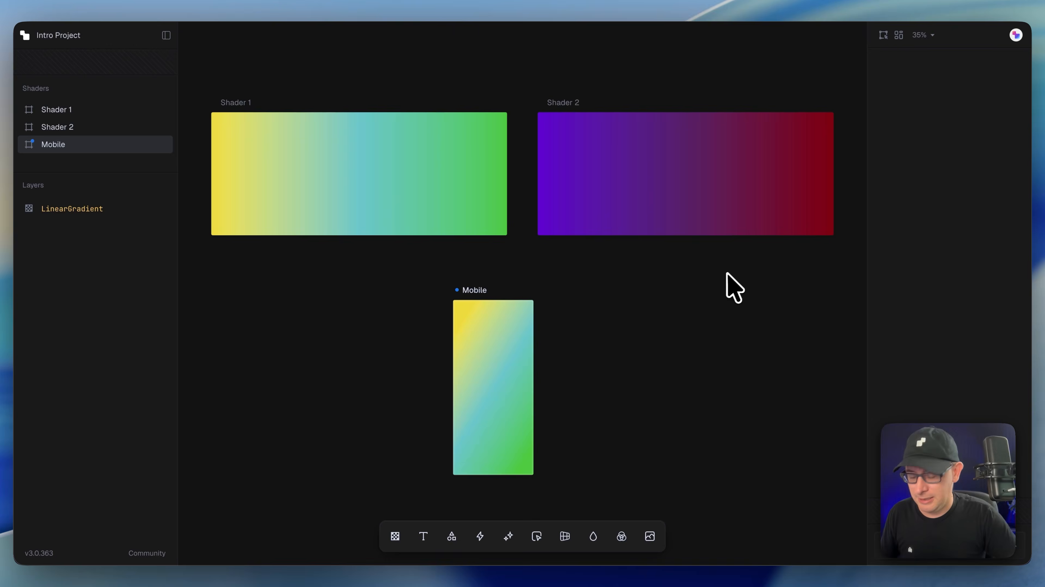
scroll(734, 288, down, 5)
scroll(600, 413, right, 3)
right_click(524, 208)
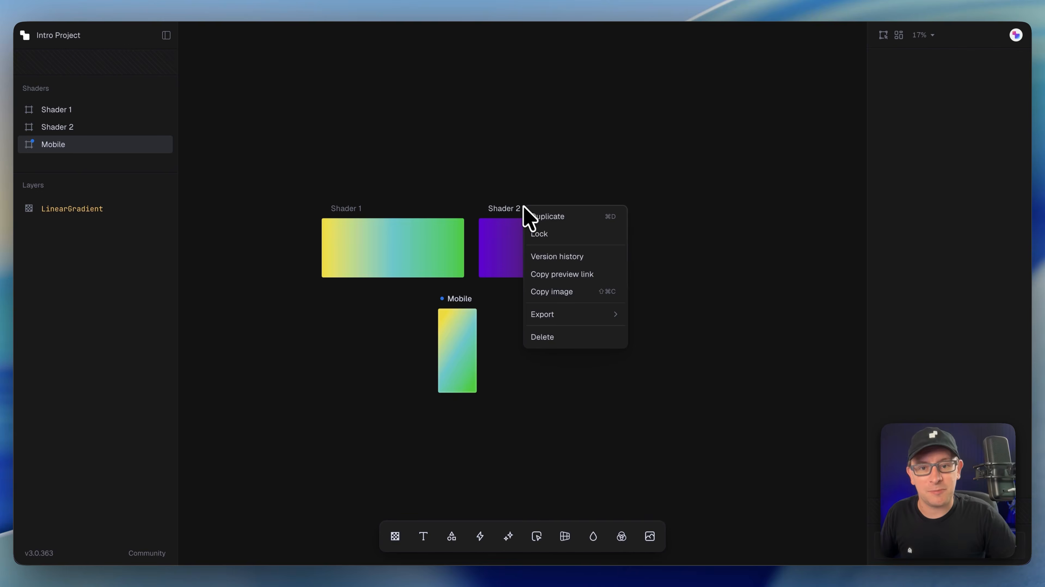
click(530, 216)
right_click(667, 174)
click(673, 181)
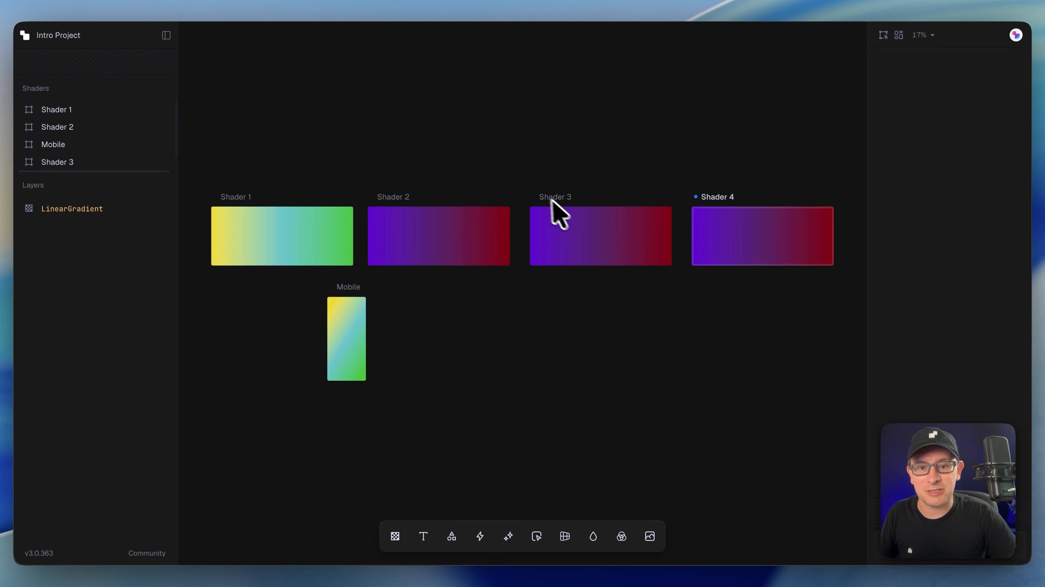
Step: Rearrange the shaders into a loose scattered layout on the canvas
drag(551, 199, 514, 295)
drag(394, 196, 434, 163)
drag(711, 197, 612, 216)
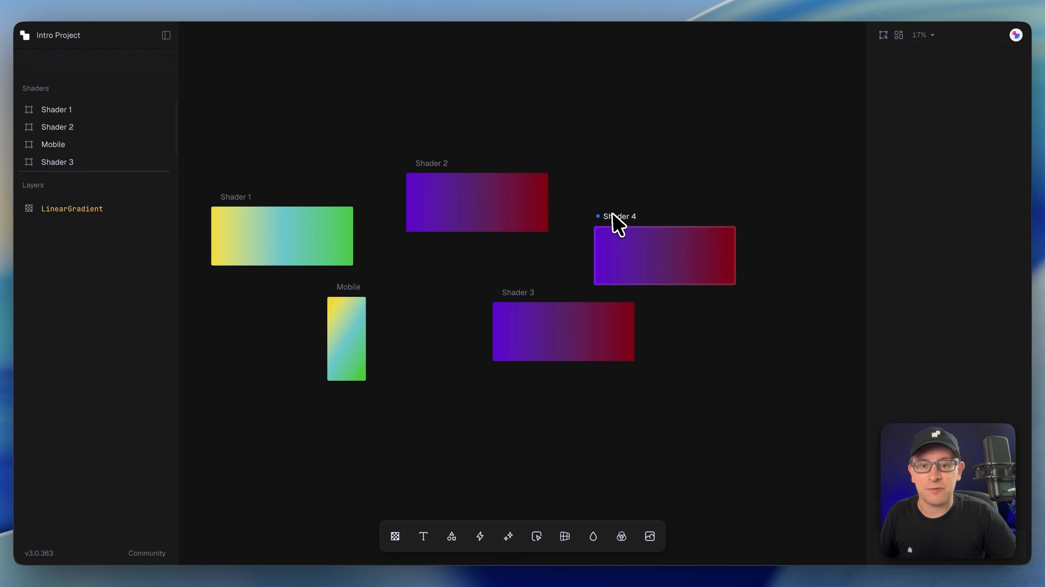
drag(358, 296, 440, 290)
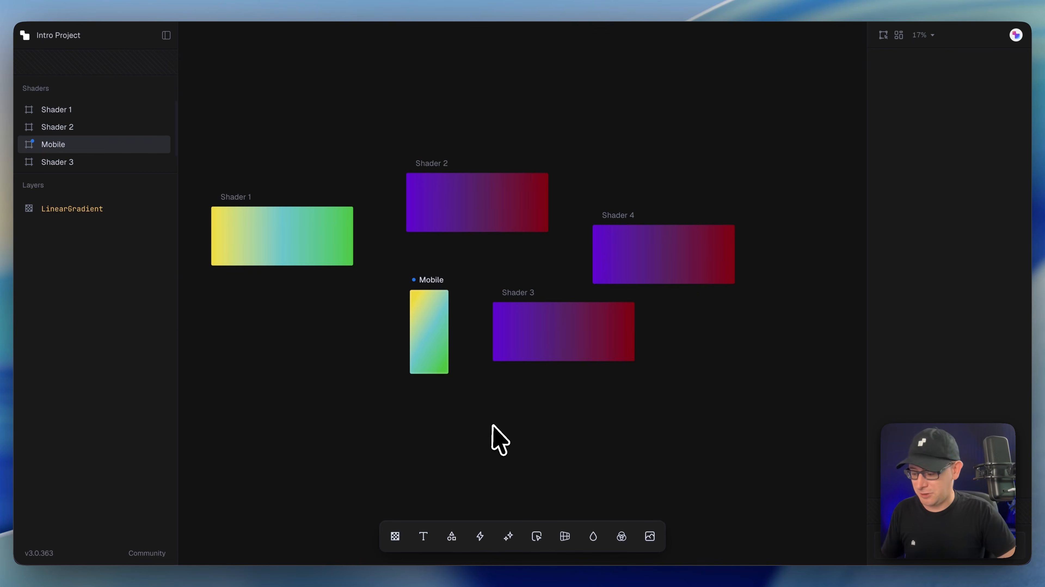
scroll(493, 427, down, 2)
drag(579, 227, 611, 243)
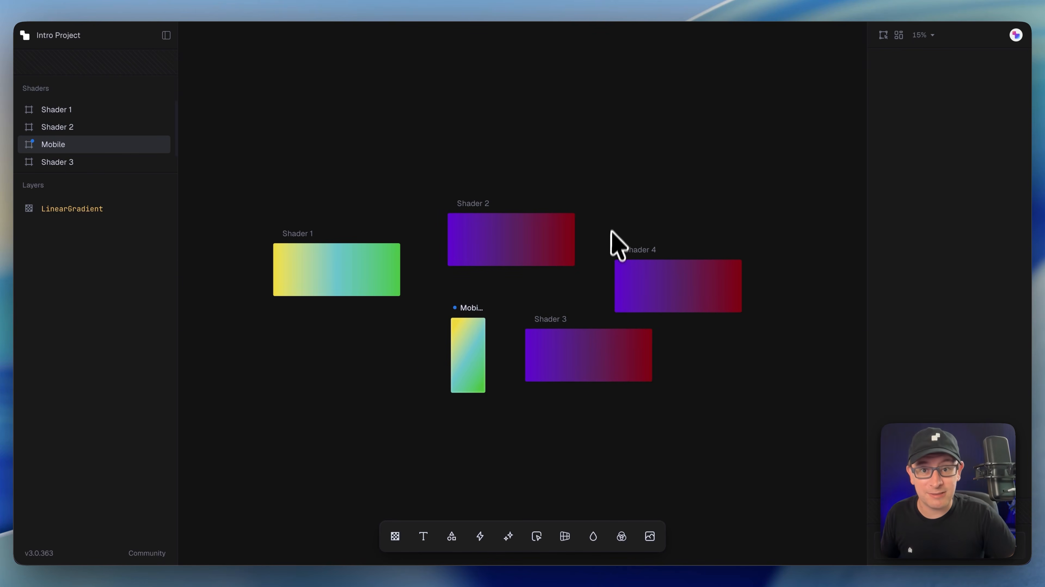
Step: Clean up the canvas layout so the shaders are arranged in a tidy grid
right_click(359, 180)
click(369, 191)
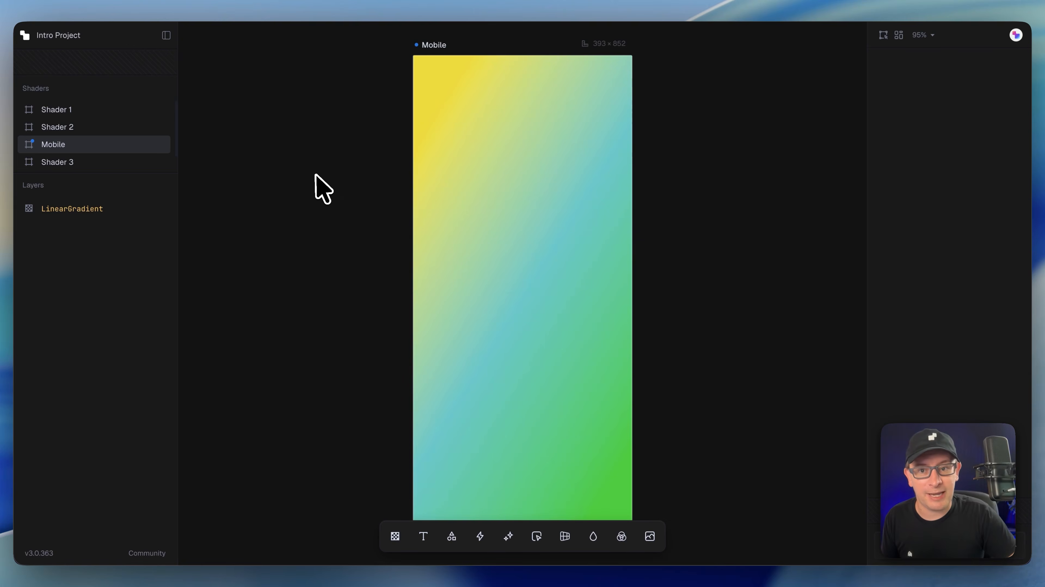
right_click(314, 174)
click(345, 206)
right_click(316, 120)
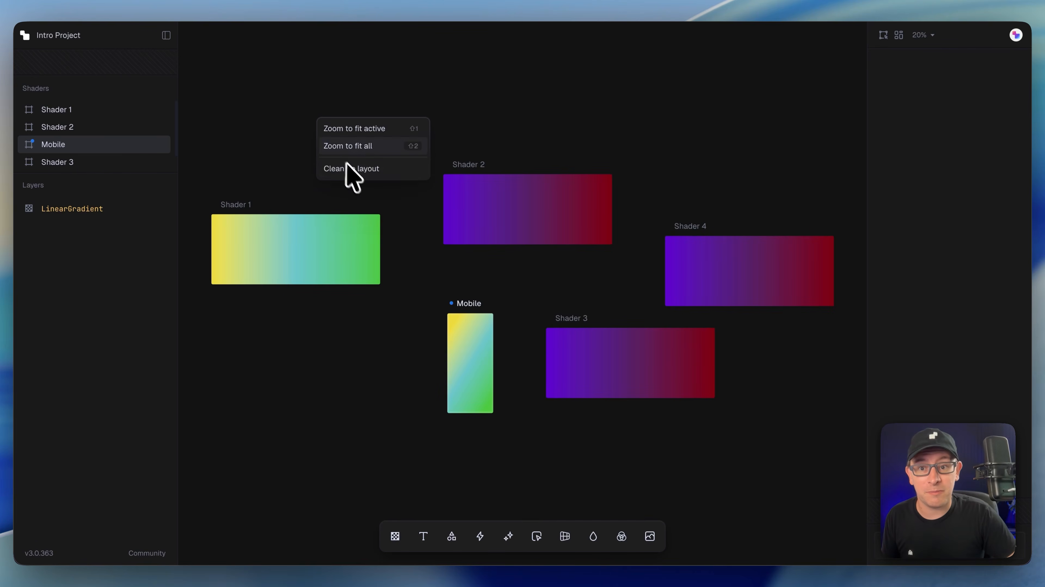
click(349, 169)
Step: Move Shader 3 into the middle row, to the right of Shader 4
drag(516, 427, 656, 409)
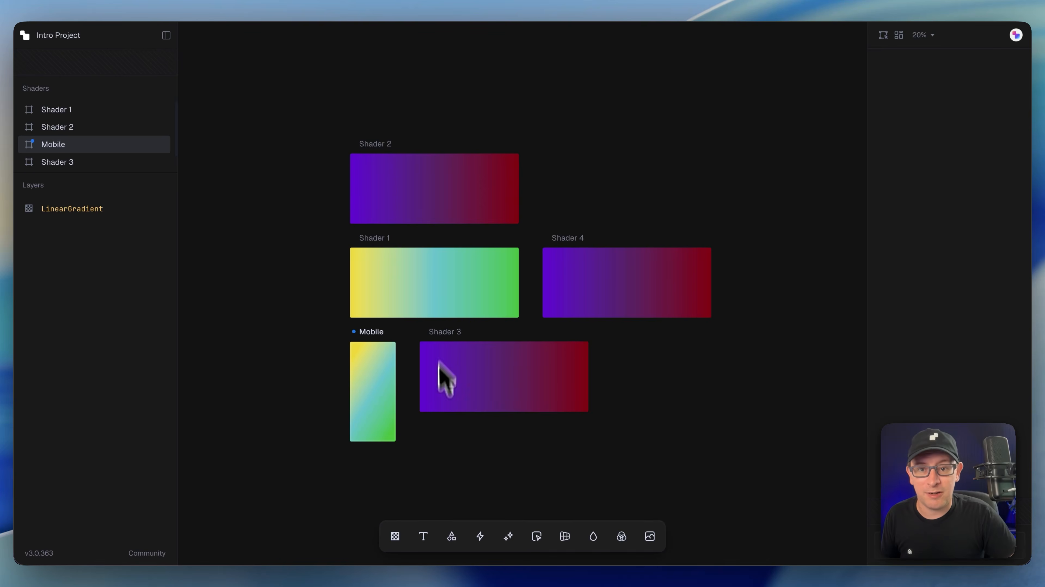
scroll(436, 415, right, 1)
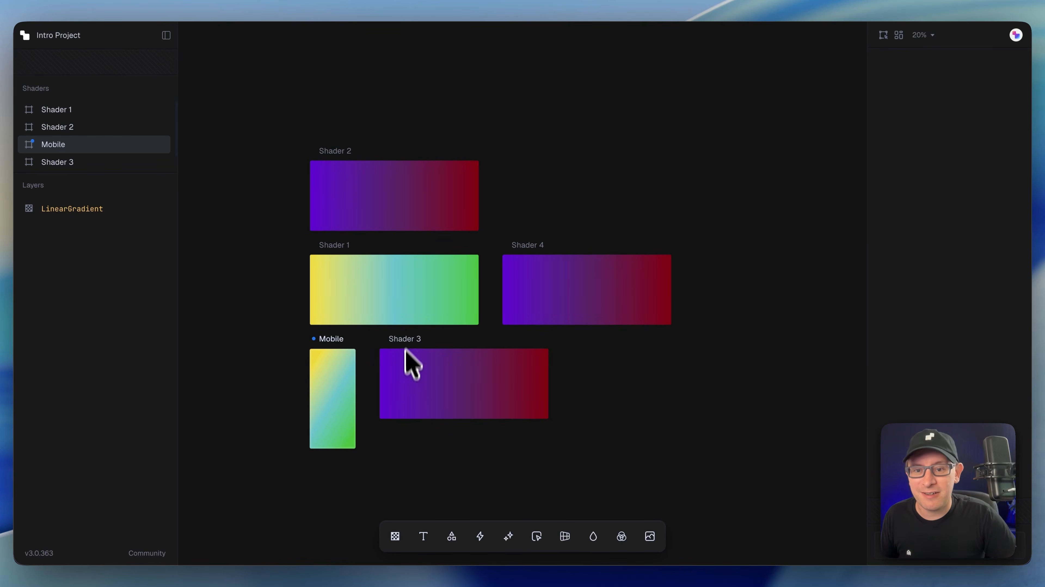
drag(406, 348, 719, 246)
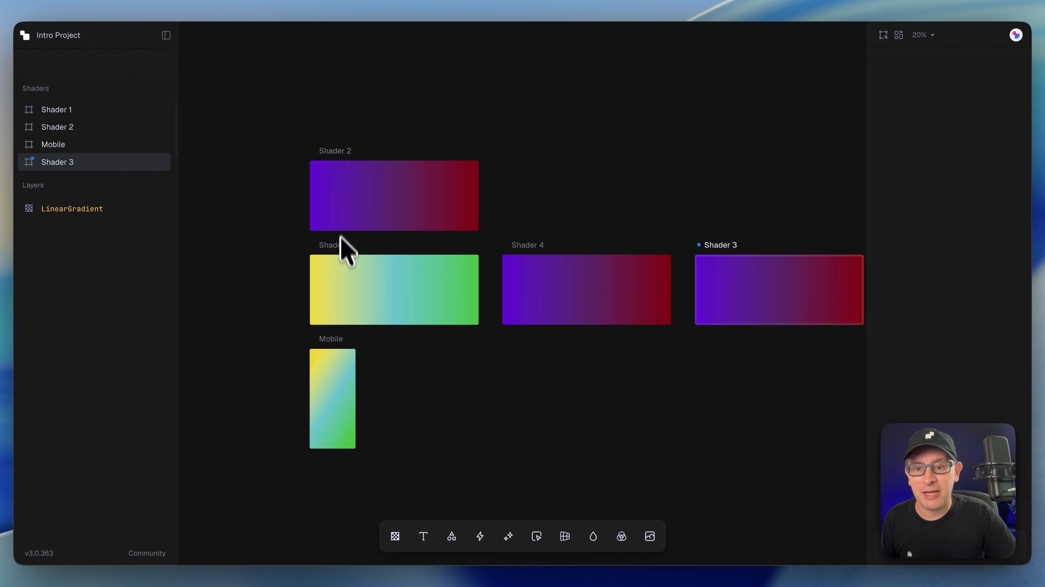
Step: Open the React code export for Shader 1 and copy its Shaders MCP install prompt
click(343, 246)
click(883, 36)
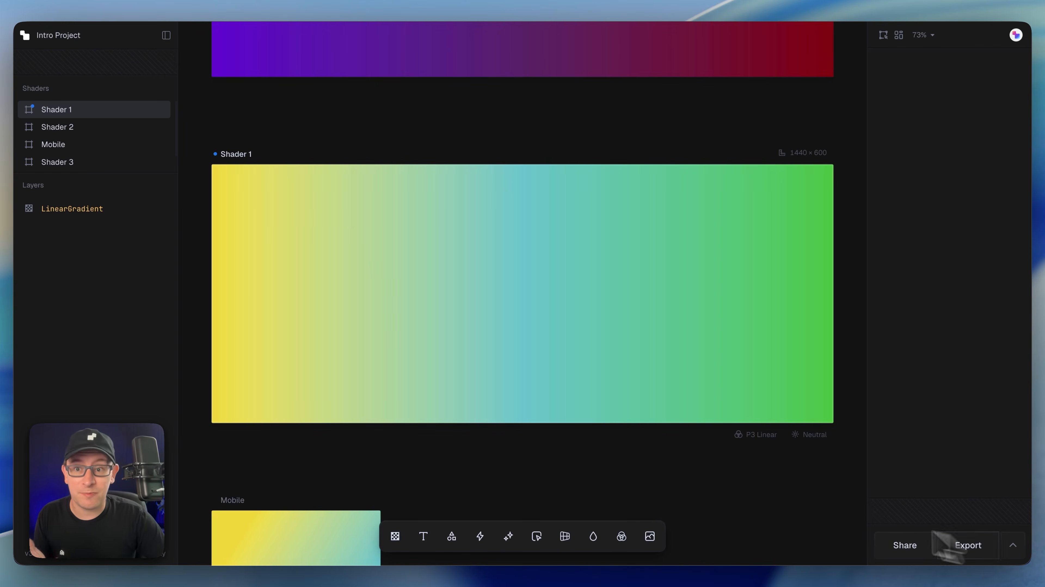
right_click(242, 156)
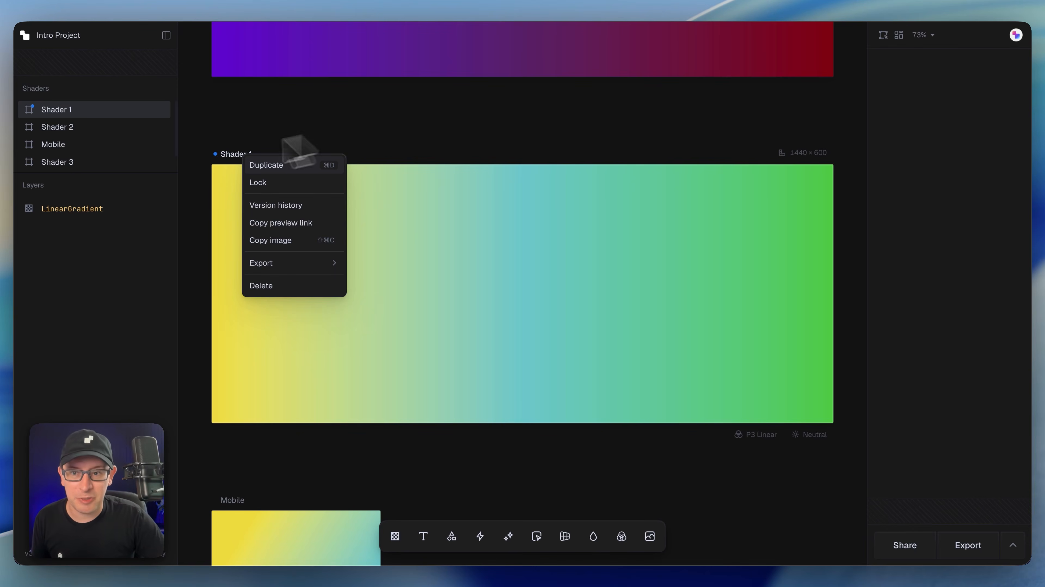
click(219, 154)
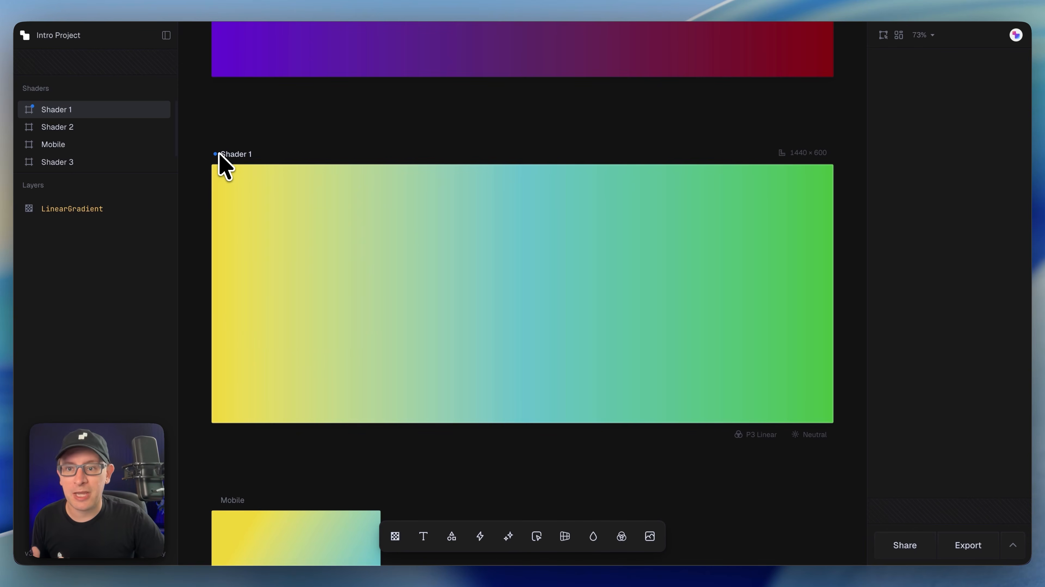
click(1009, 545)
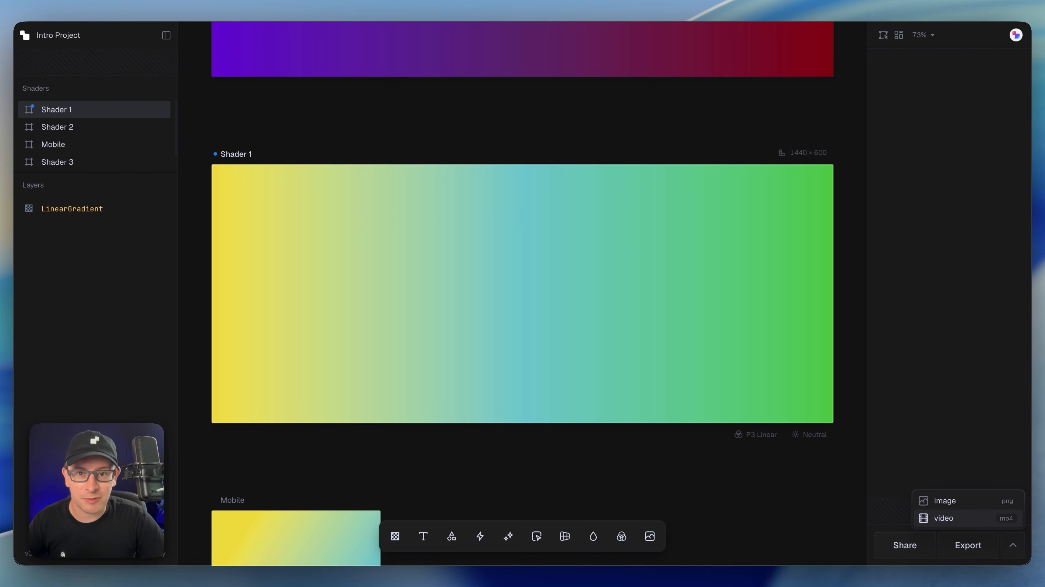
click(973, 548)
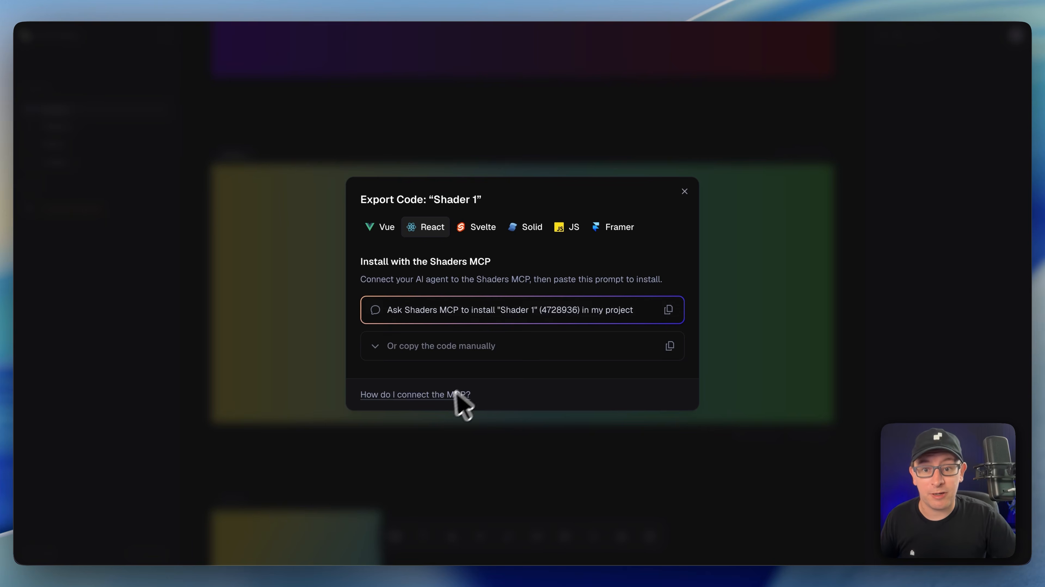
mouse_move(451, 395)
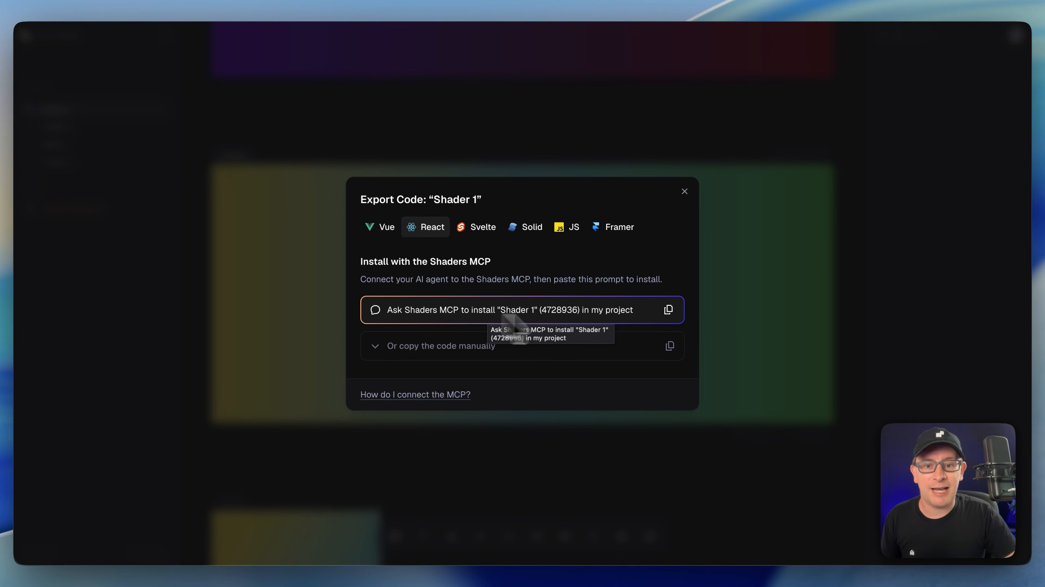
click(621, 316)
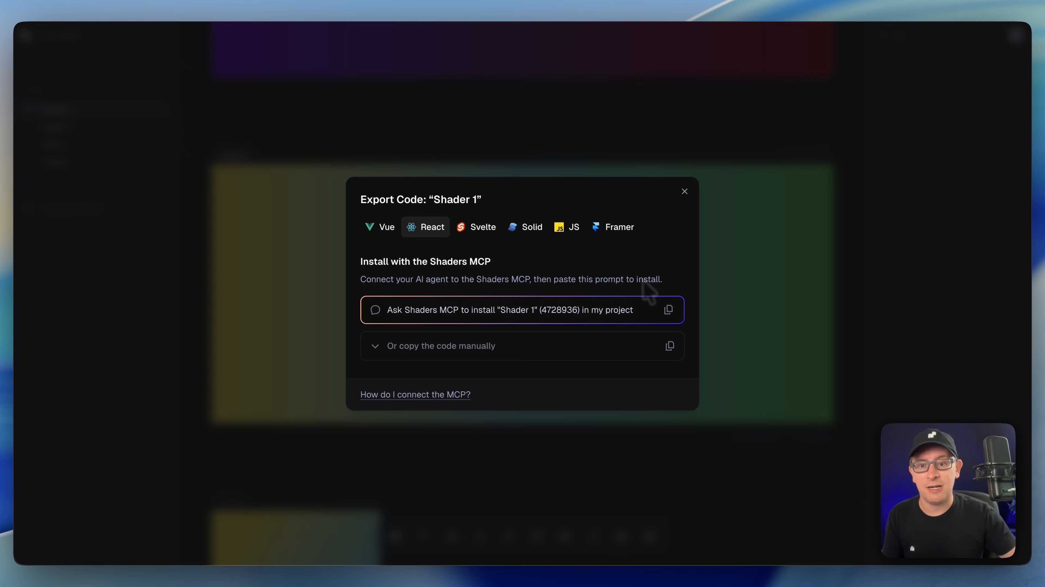
click(402, 139)
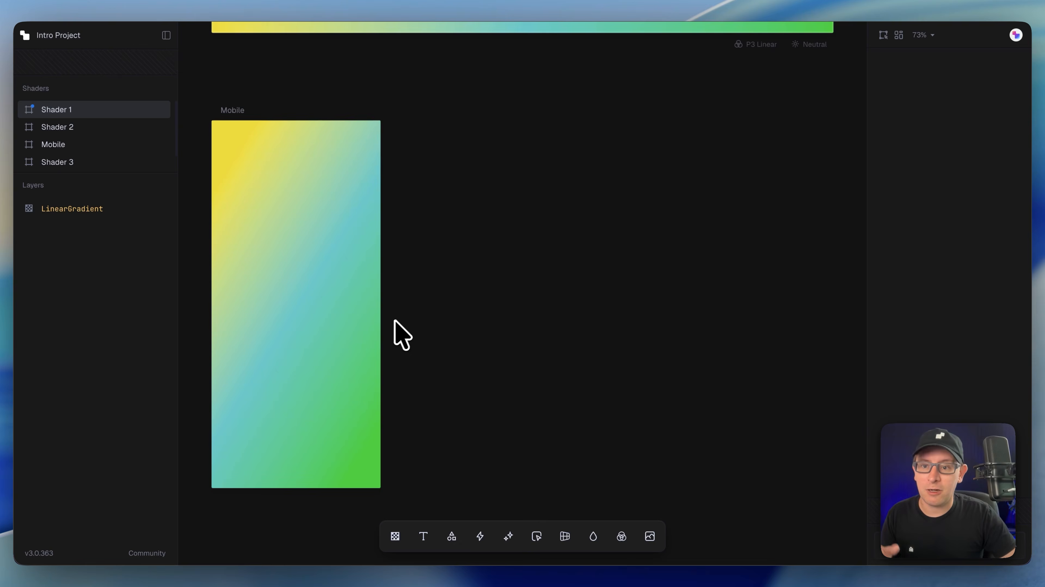
Step: Open the React code export for the Mobile shader and copy its Shaders MCP install prompt
click(242, 111)
click(958, 562)
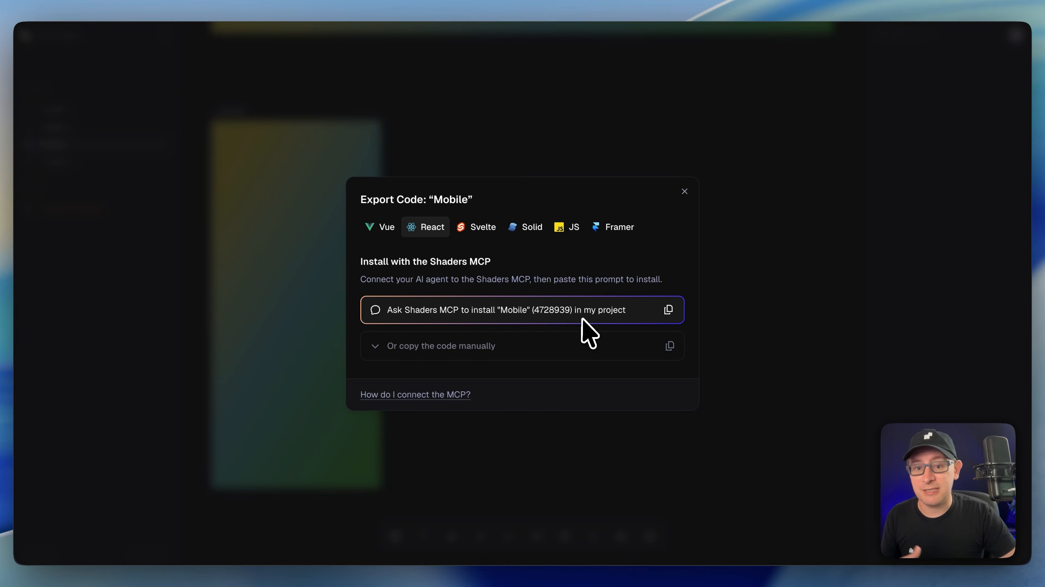
click(590, 313)
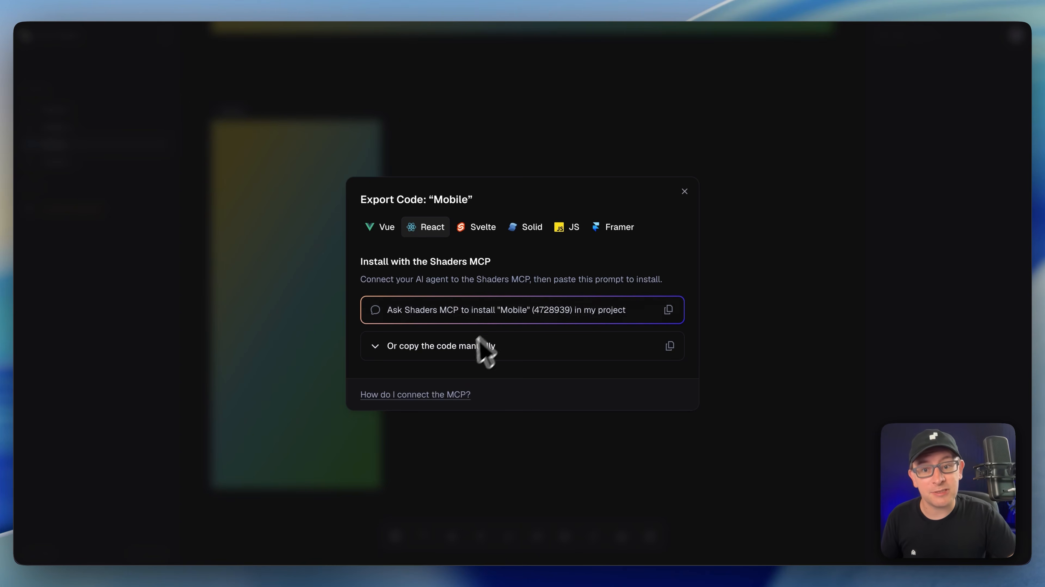
Step: Expand and review the manually copyable React code for Mobile, then close the export dialog
click(468, 348)
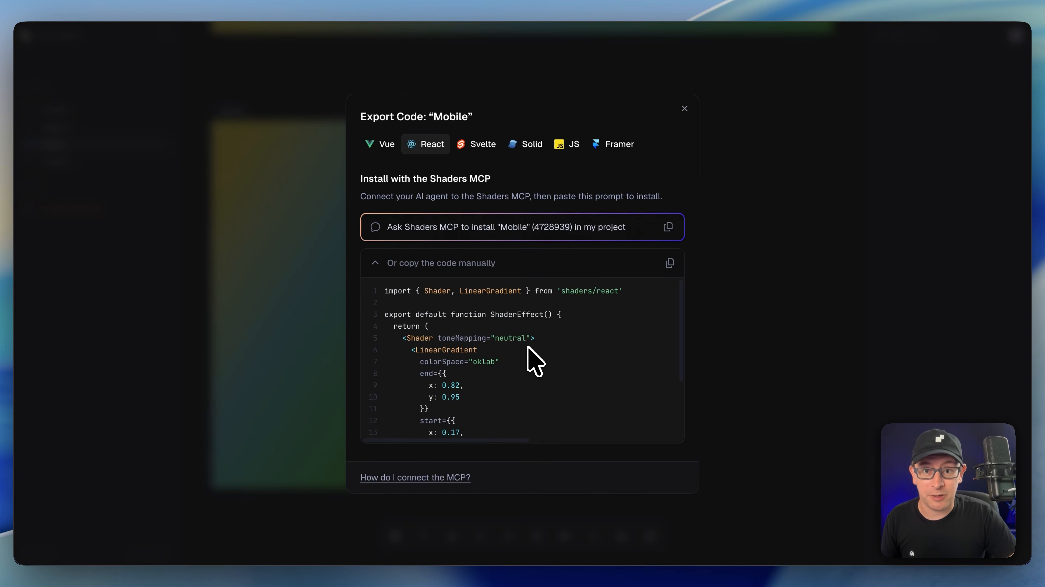
scroll(534, 362, down, 5)
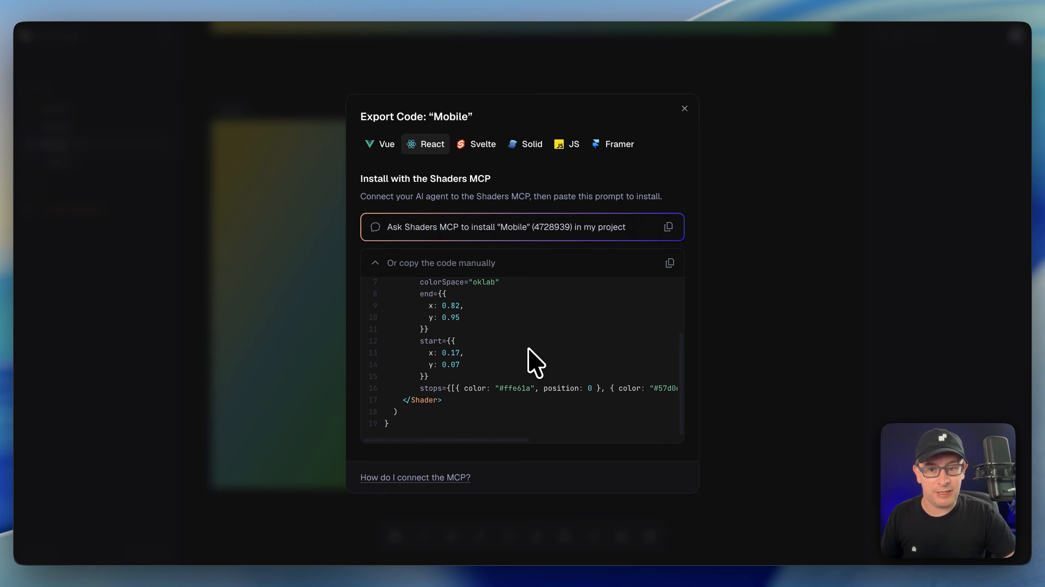
scroll(537, 368, up, 5)
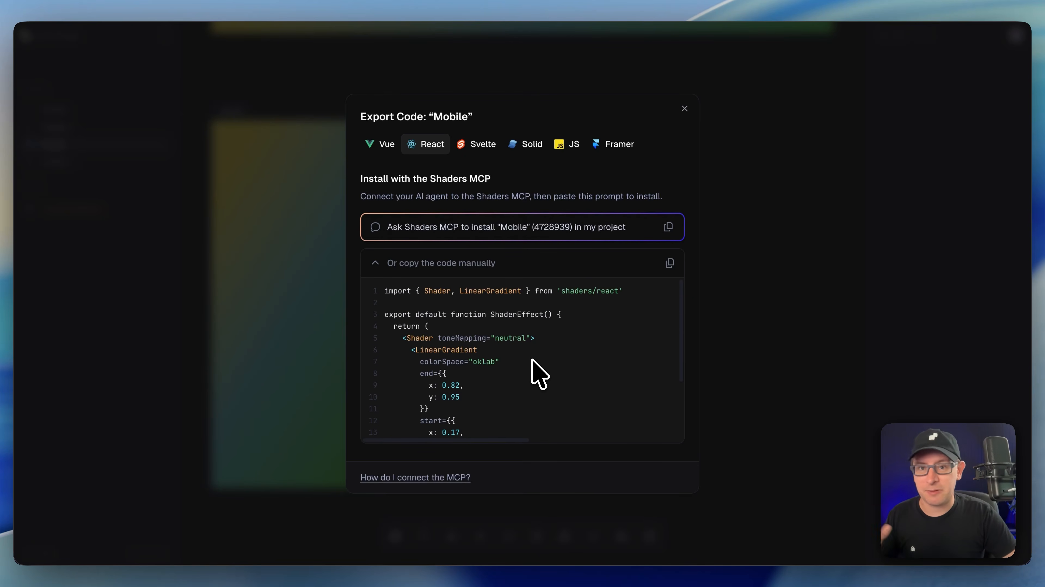
scroll(534, 362, down, 3)
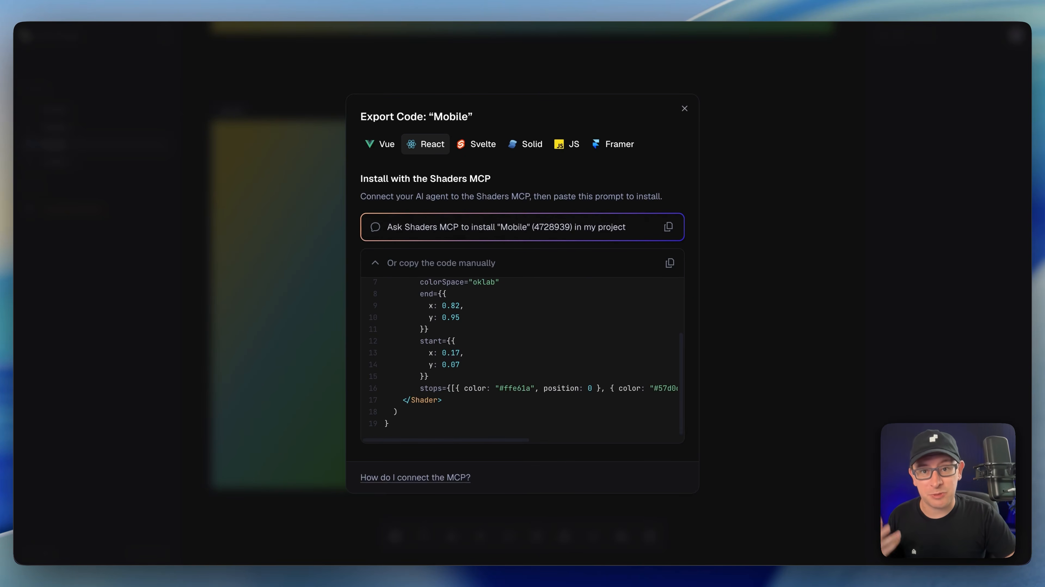
scroll(537, 367, up, 3)
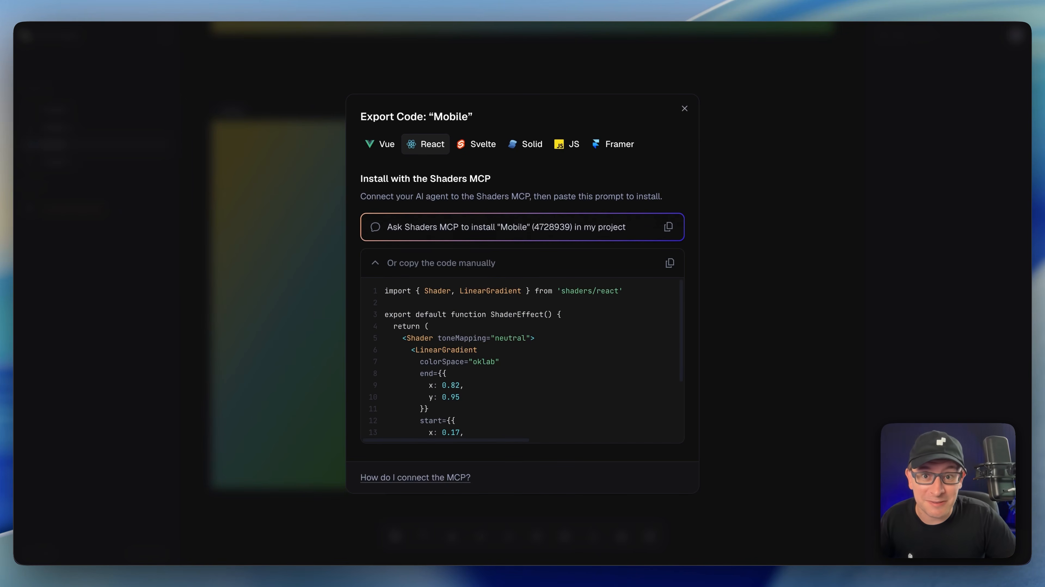
scroll(451, 373, down, 3)
scroll(456, 378, up, 3)
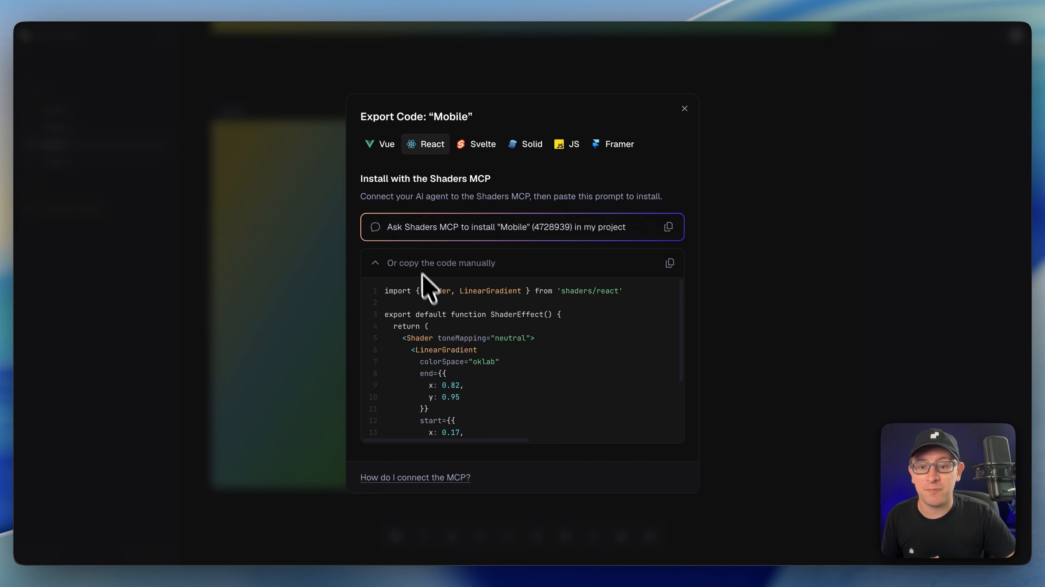
click(423, 272)
click(669, 460)
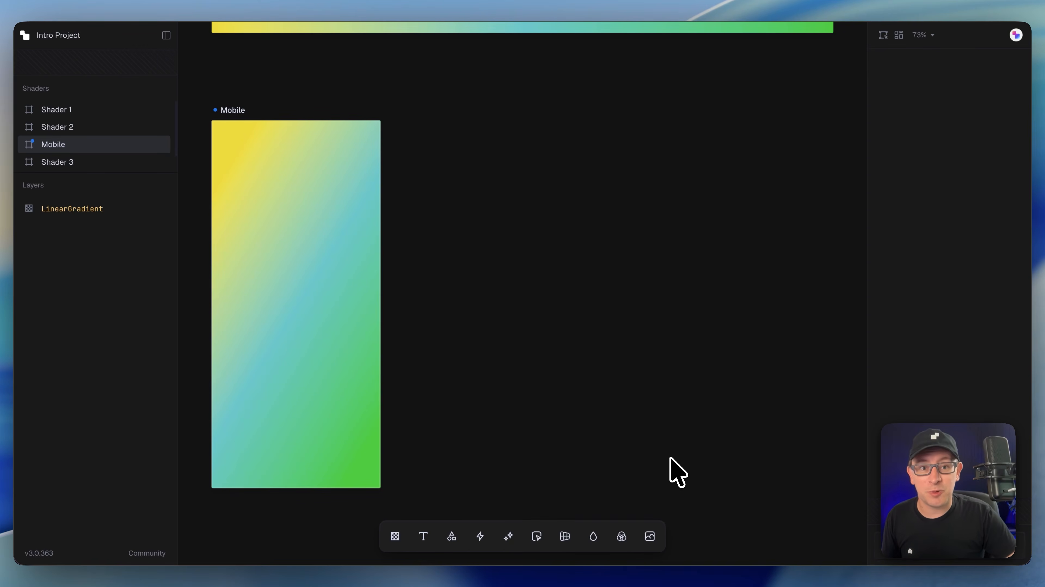
click(899, 35)
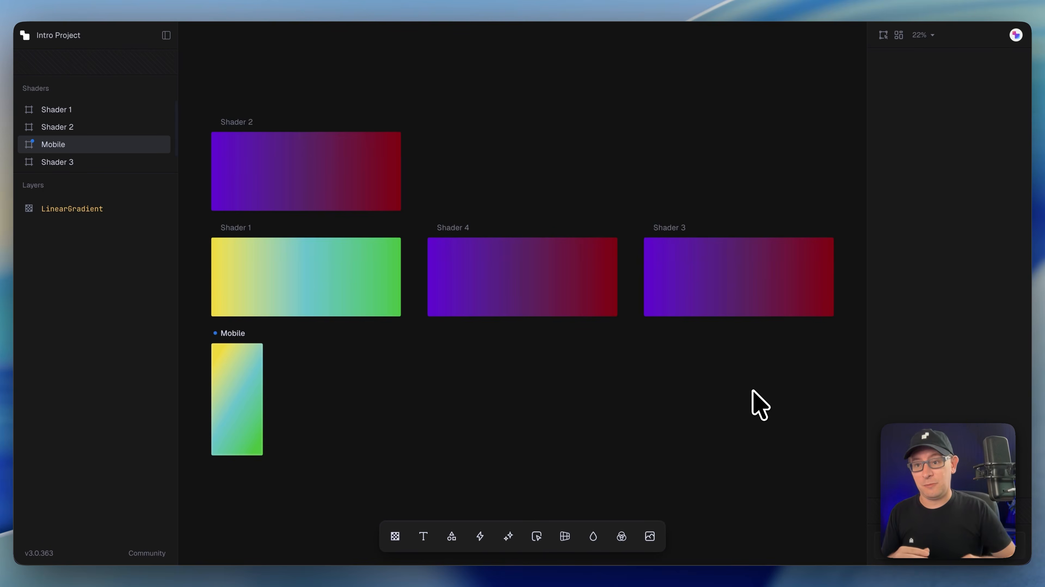